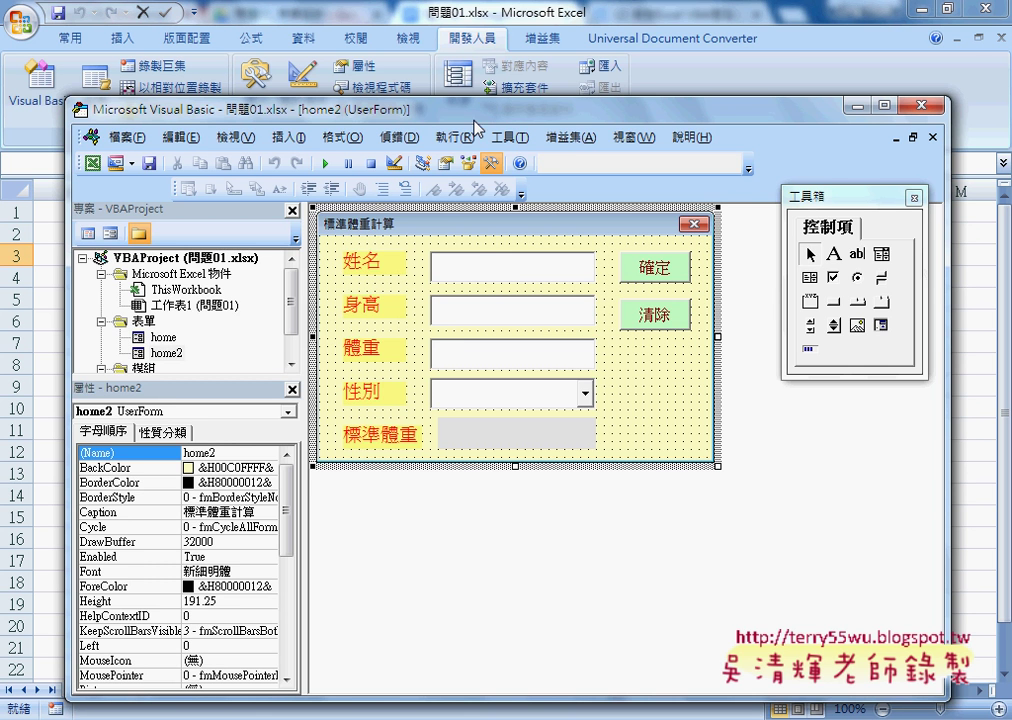
# - Run the home2 form three times to test it, closing it each time
pyautogui.click(326, 164)
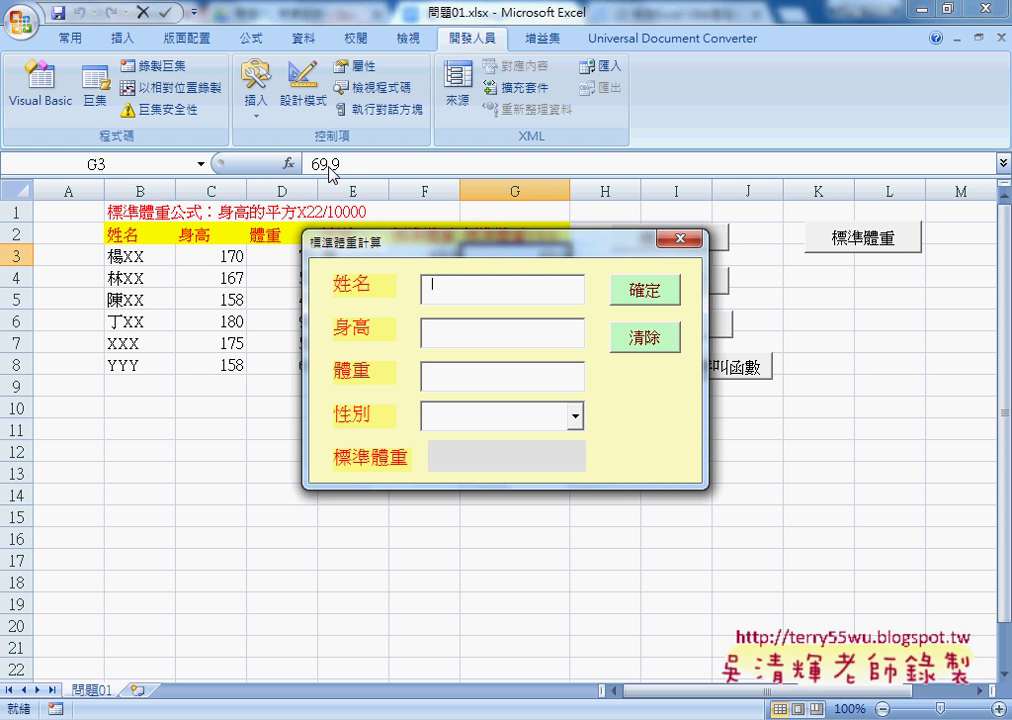
pyautogui.click(680, 238)
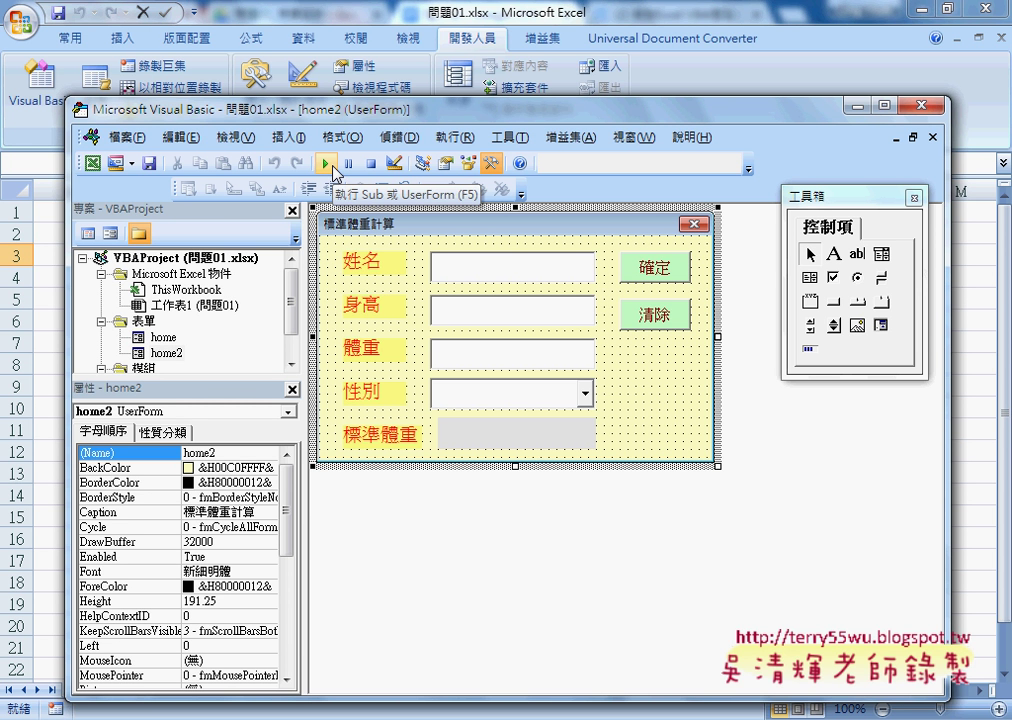
pyautogui.click(326, 163)
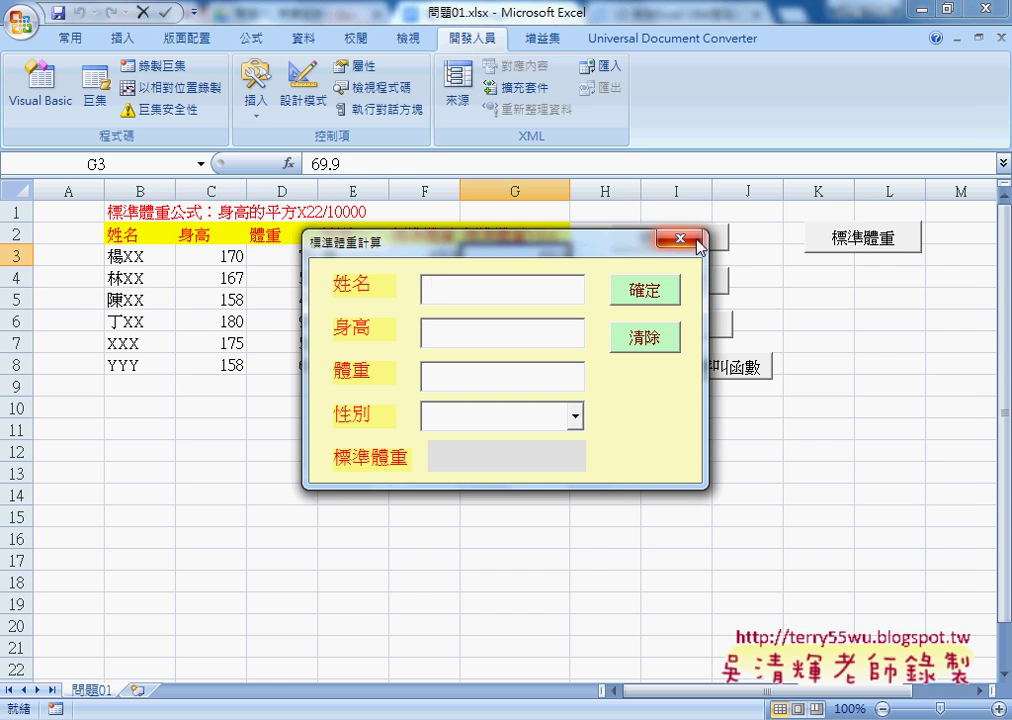
pyautogui.click(680, 238)
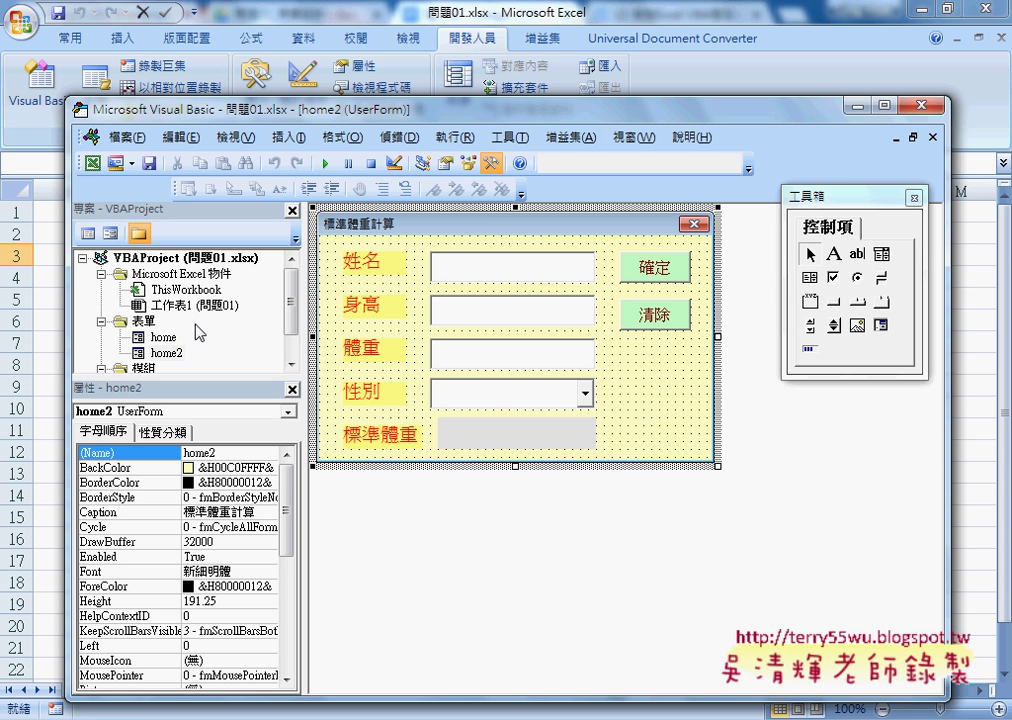
pyautogui.click(325, 163)
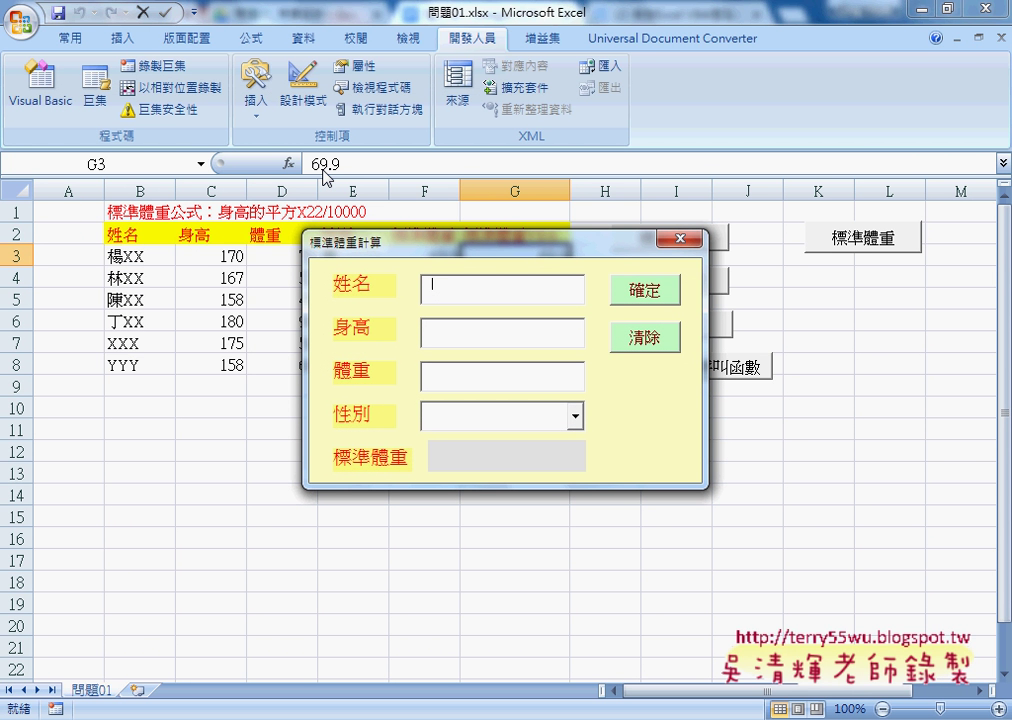
pyautogui.click(680, 238)
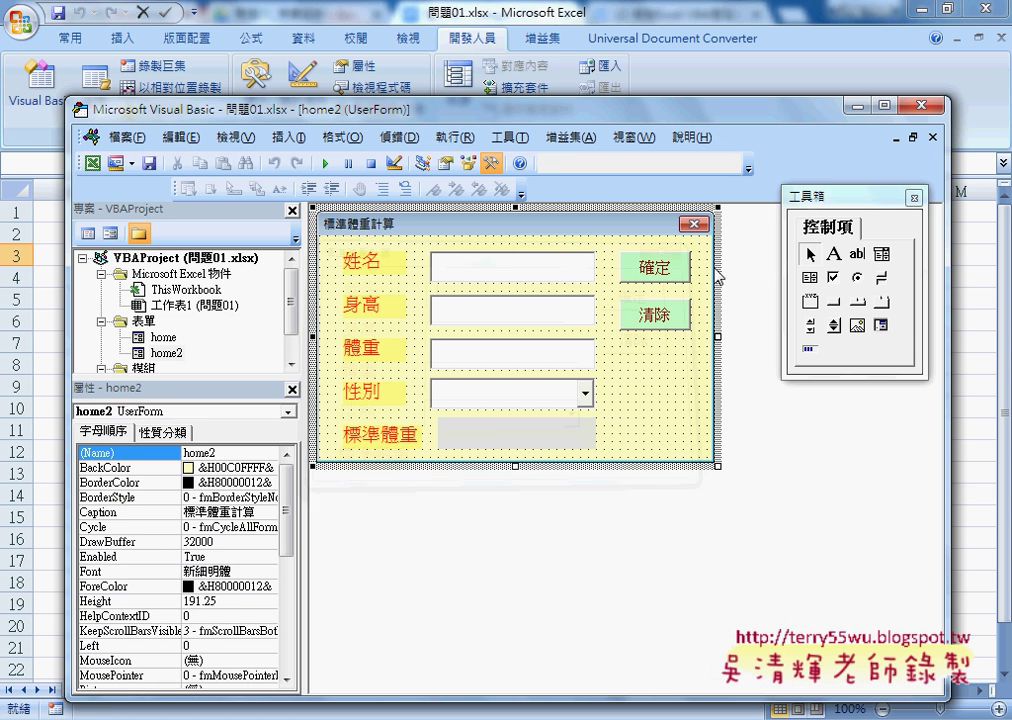
# - Check the worksheet, then return to the editor and open Module1's code
pyautogui.click(795, 63)
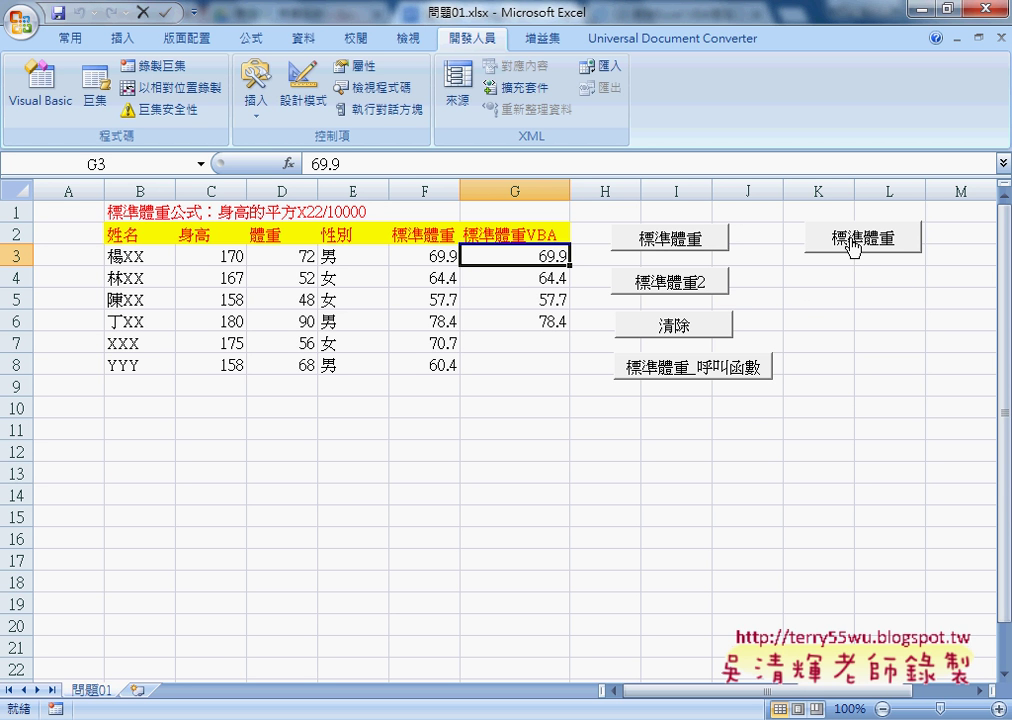
pyautogui.click(42, 100)
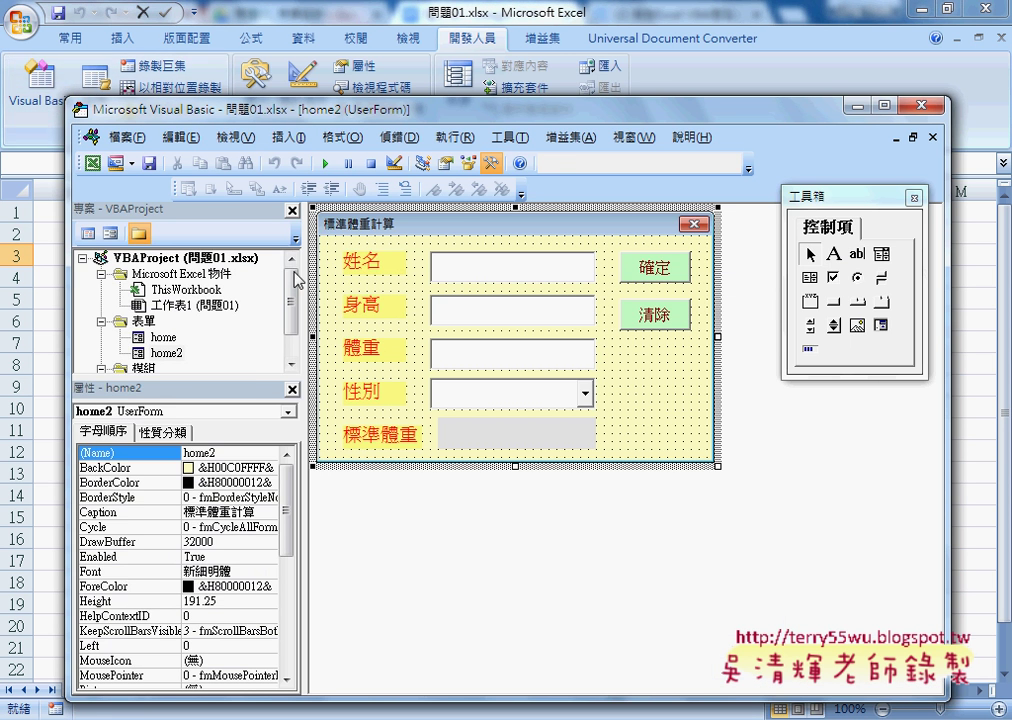
pyautogui.moveTo(258, 390); pyautogui.dragTo(256, 445)
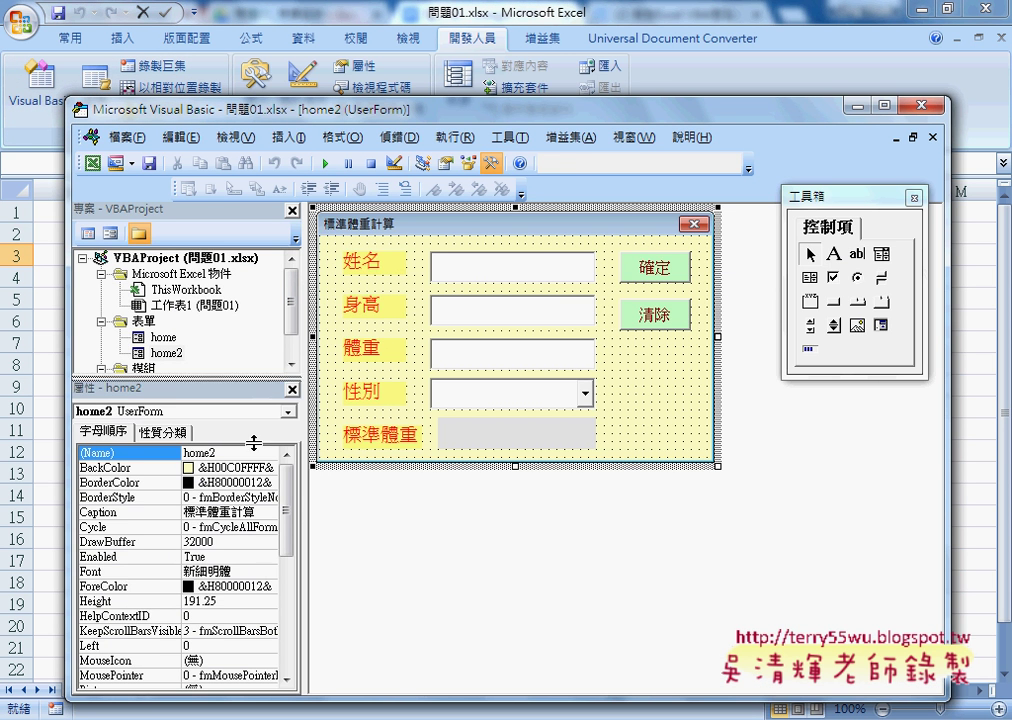
pyautogui.doubleClick(172, 384)
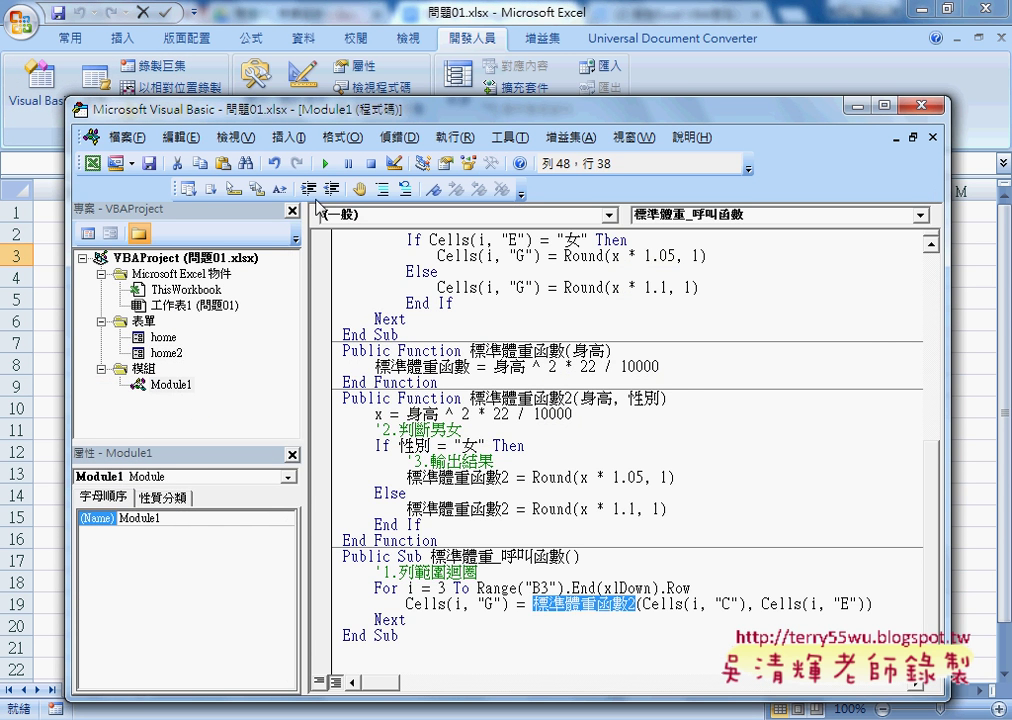
# - Insert a new Public Sub procedure named 啟動表單 into Module1
pyautogui.click(289, 137)
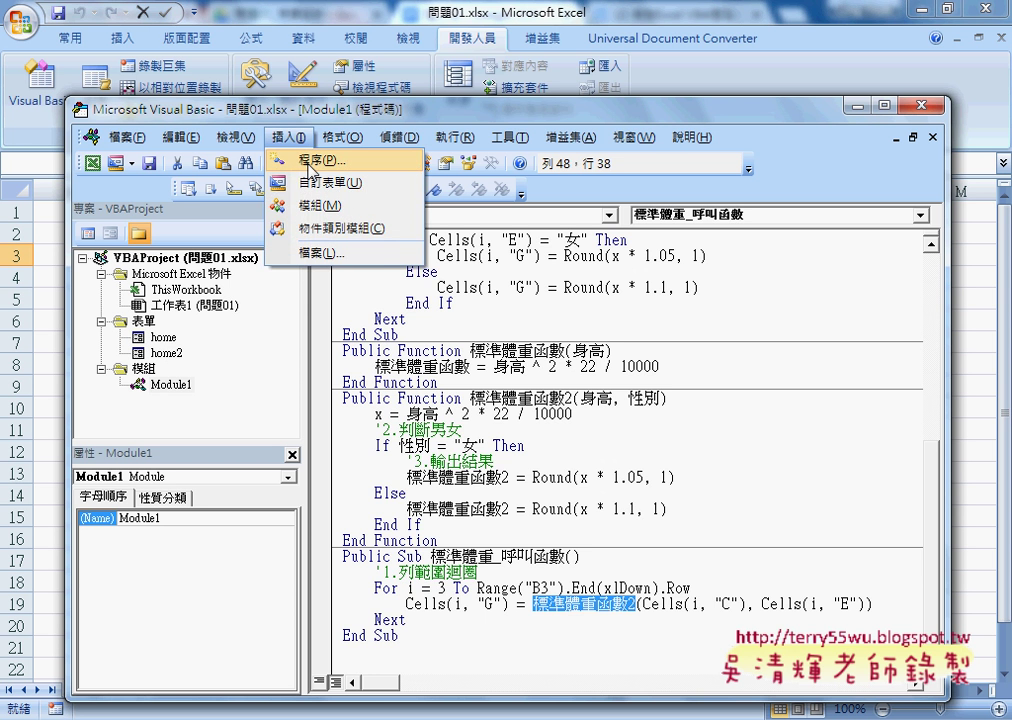
pyautogui.click(437, 413)
pyautogui.scroll(6, 432, 240)
pyautogui.scroll(2, 432, 240)
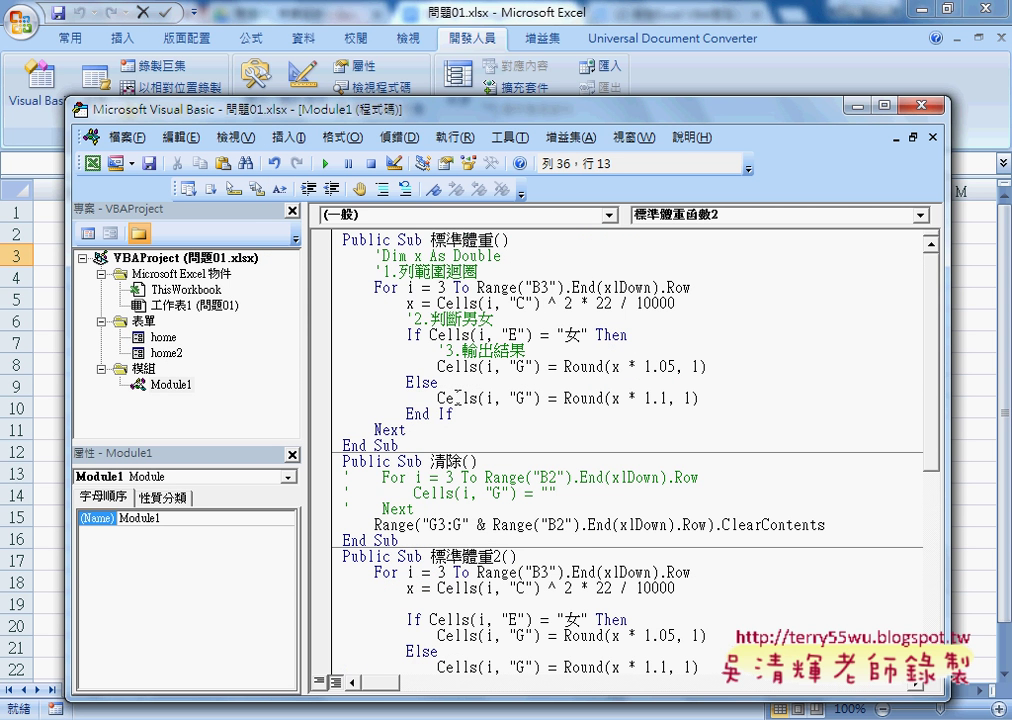
pyautogui.doubleClick(445, 240)
pyautogui.doubleClick(412, 240)
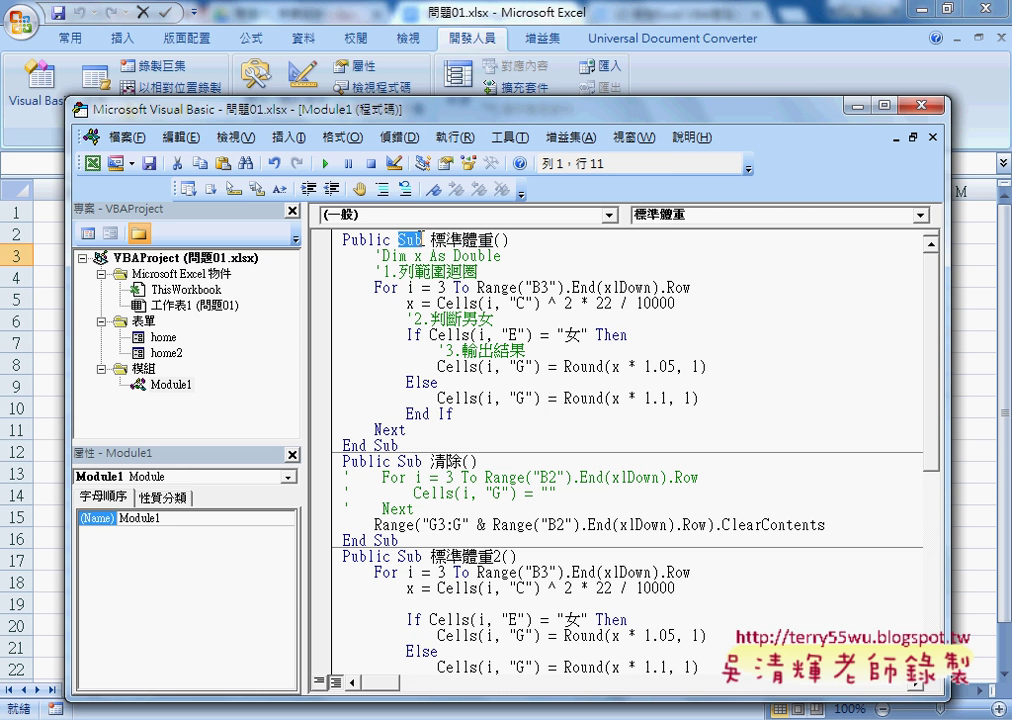
pyautogui.click(289, 137)
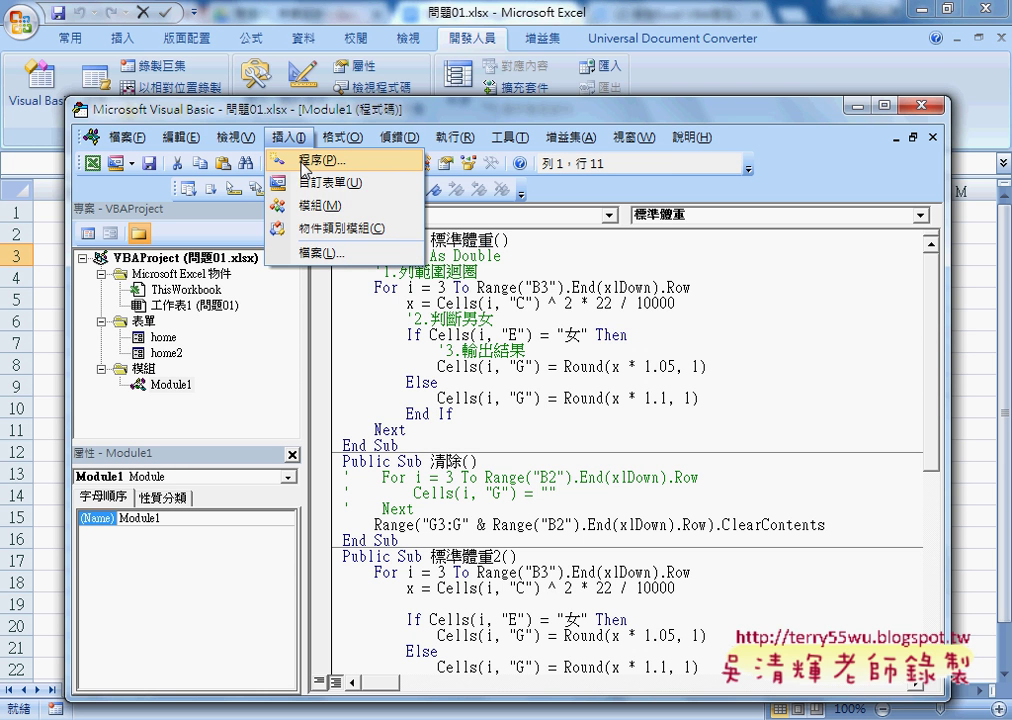
pyautogui.click(304, 162)
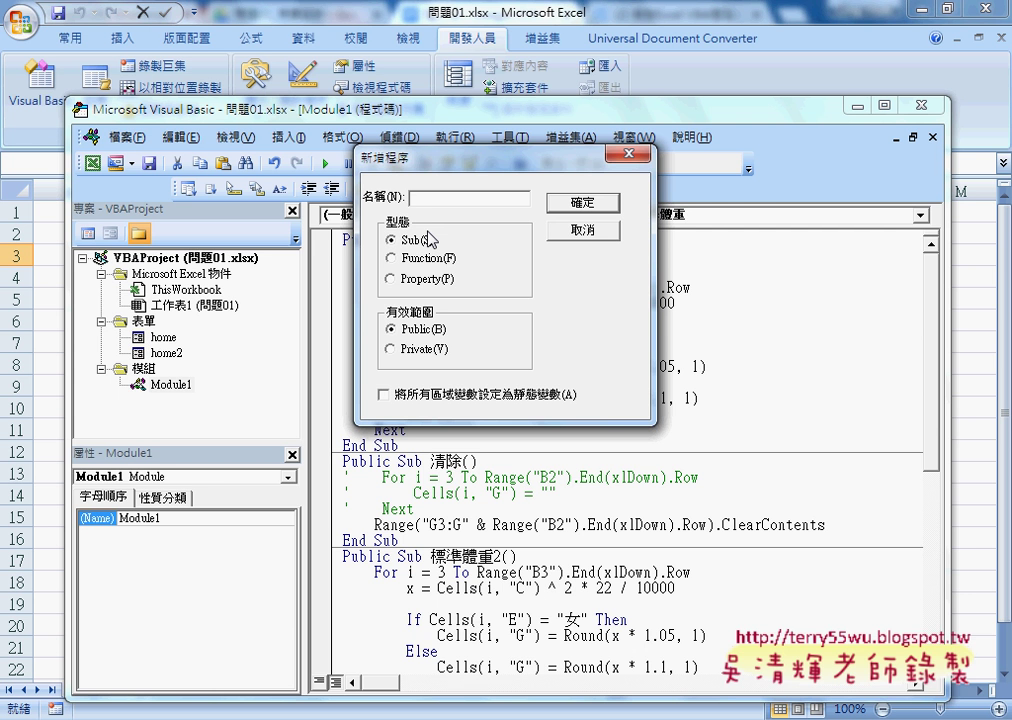
pyautogui.write('起')
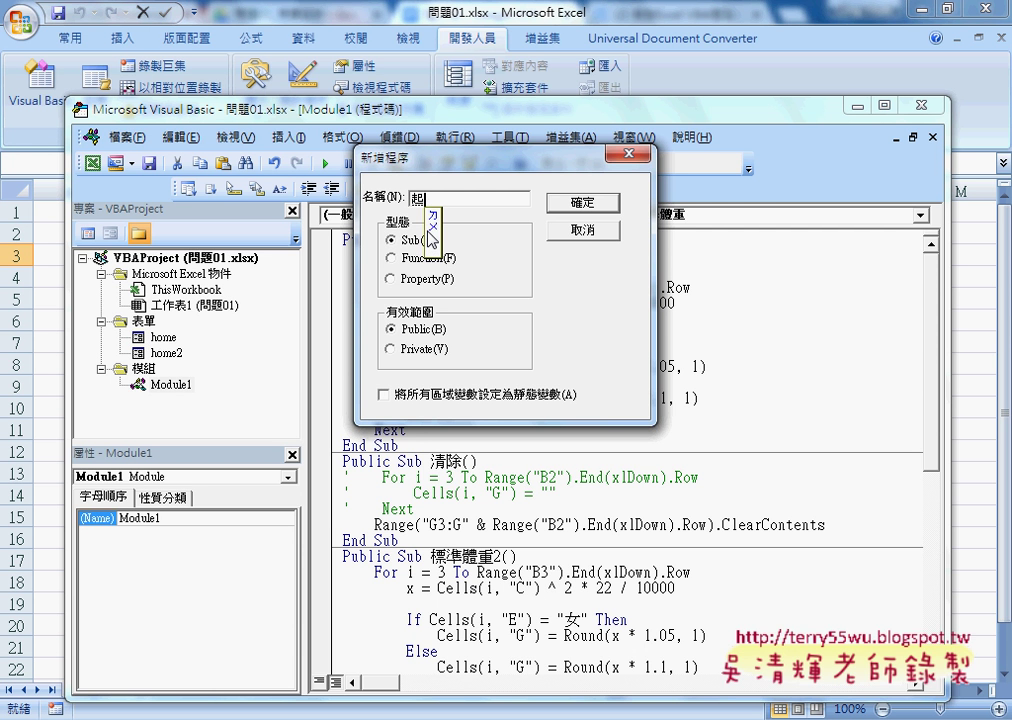
pyautogui.write('動表單')
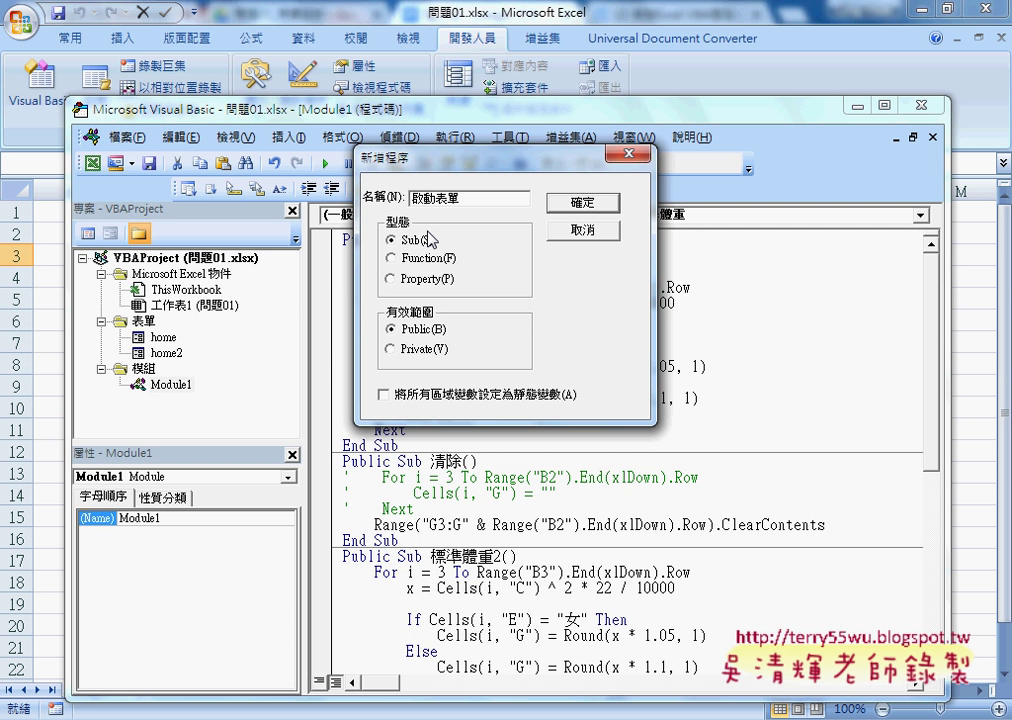
pyautogui.click(588, 203)
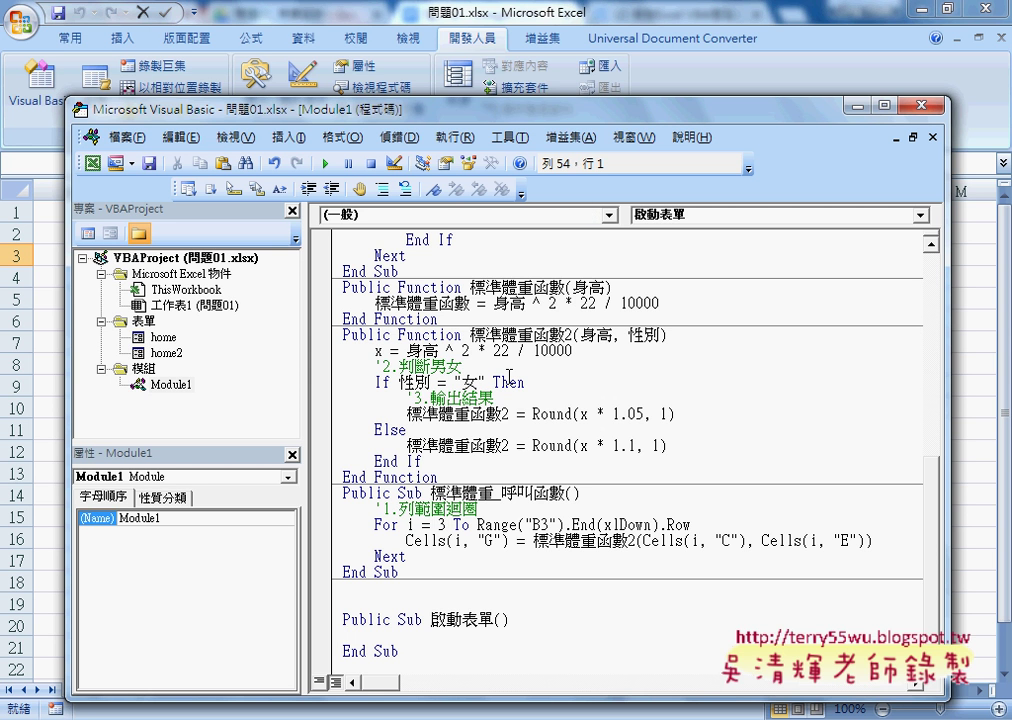
# - Write home2.Show inside Sub 啟動表單, then switch back to the Excel worksheet
pyautogui.press('Tab')
pyautogui.write('ho')
pyautogui.write('me')
pyautogui.write('2')
pyautogui.write('.')
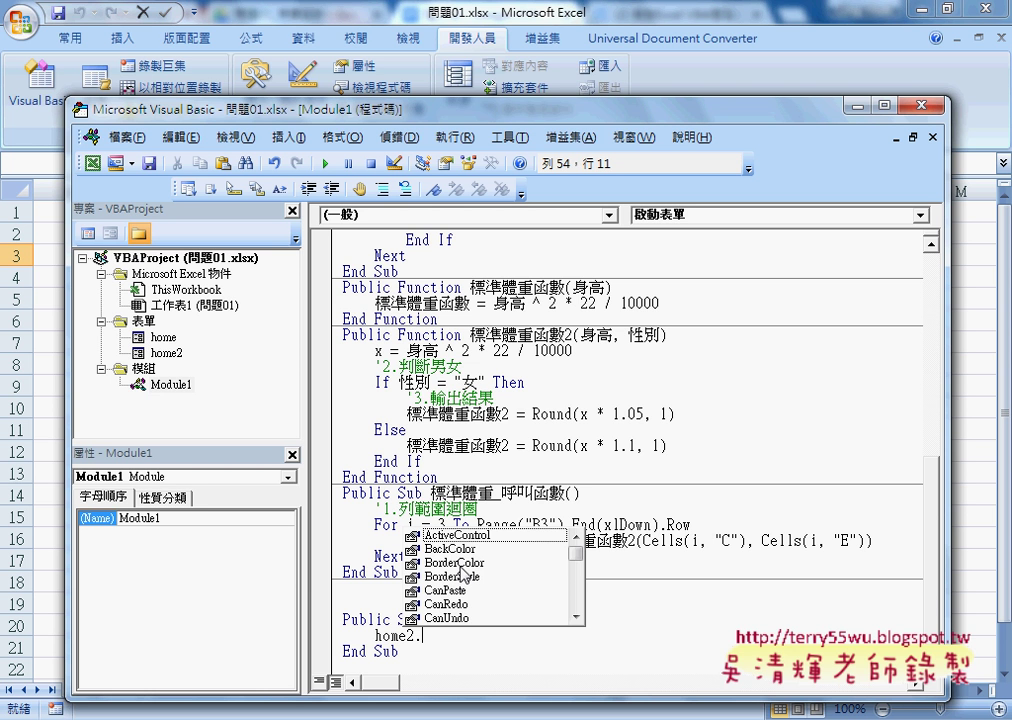
pyautogui.write('h')
pyautogui.press('BackSpace')
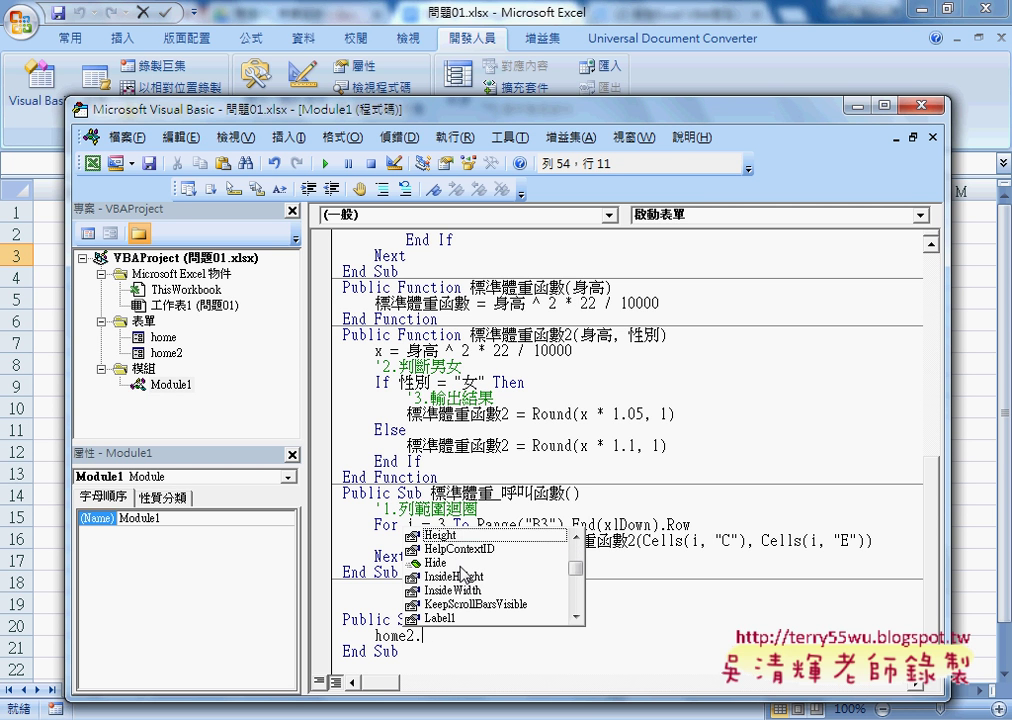
pyautogui.write('show')
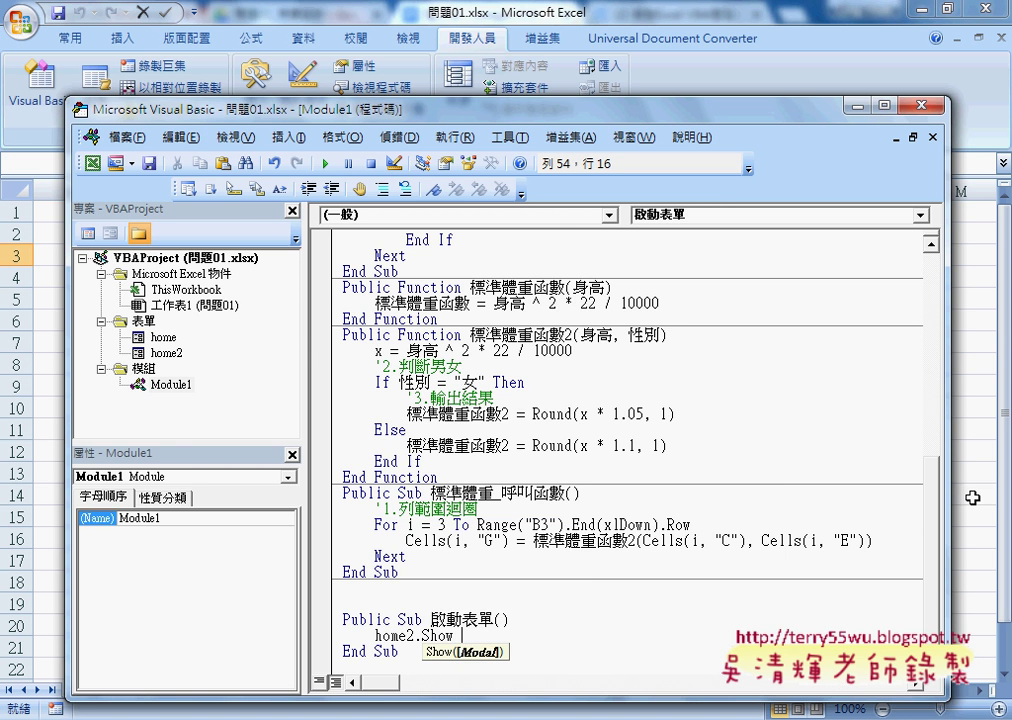
pyautogui.hotkey('alt', 'F11')
# - Draw a form button over cells K3:L5 and assign it the 啟動表單 macro
pyautogui.click(256, 96)
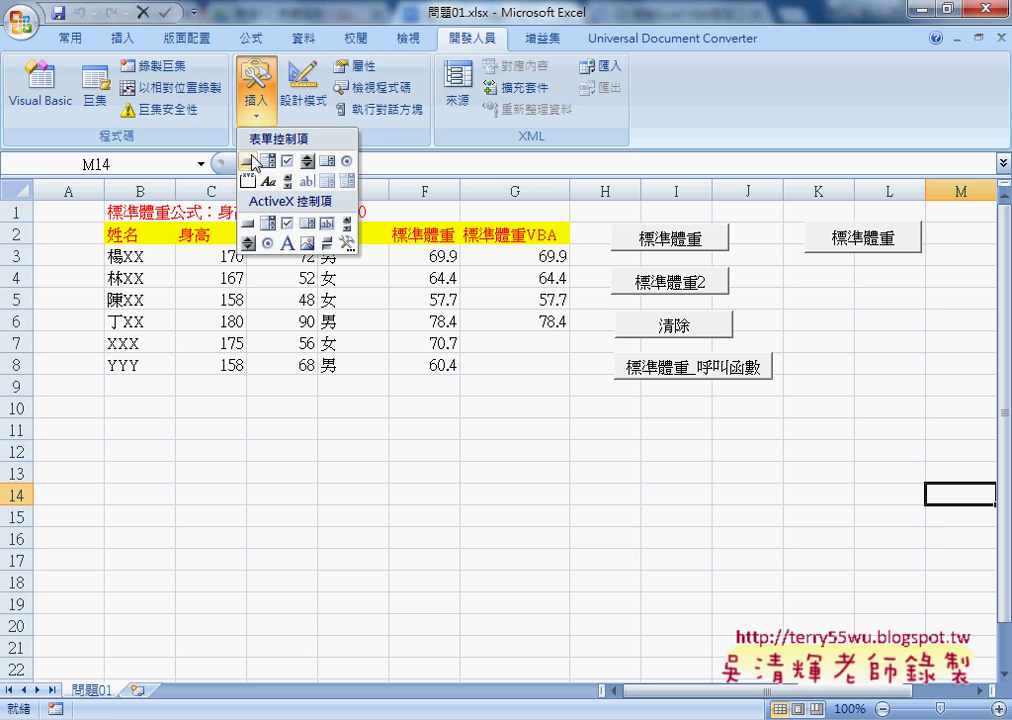
pyautogui.click(251, 163)
pyautogui.moveTo(803, 260); pyautogui.dragTo(922, 306)
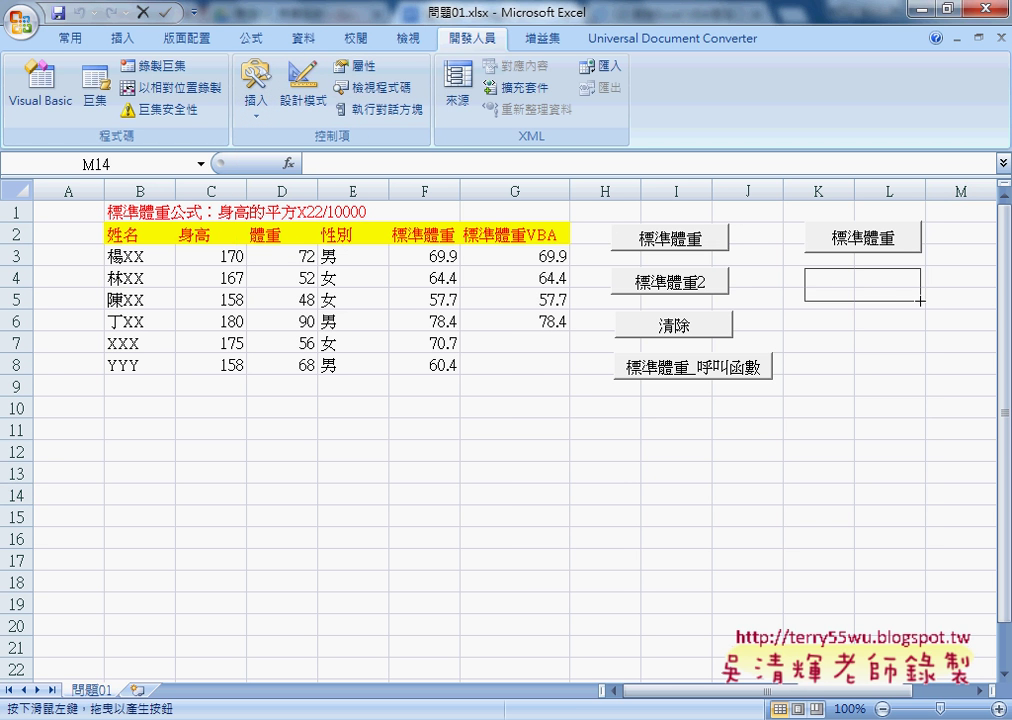
pyautogui.click(562, 318)
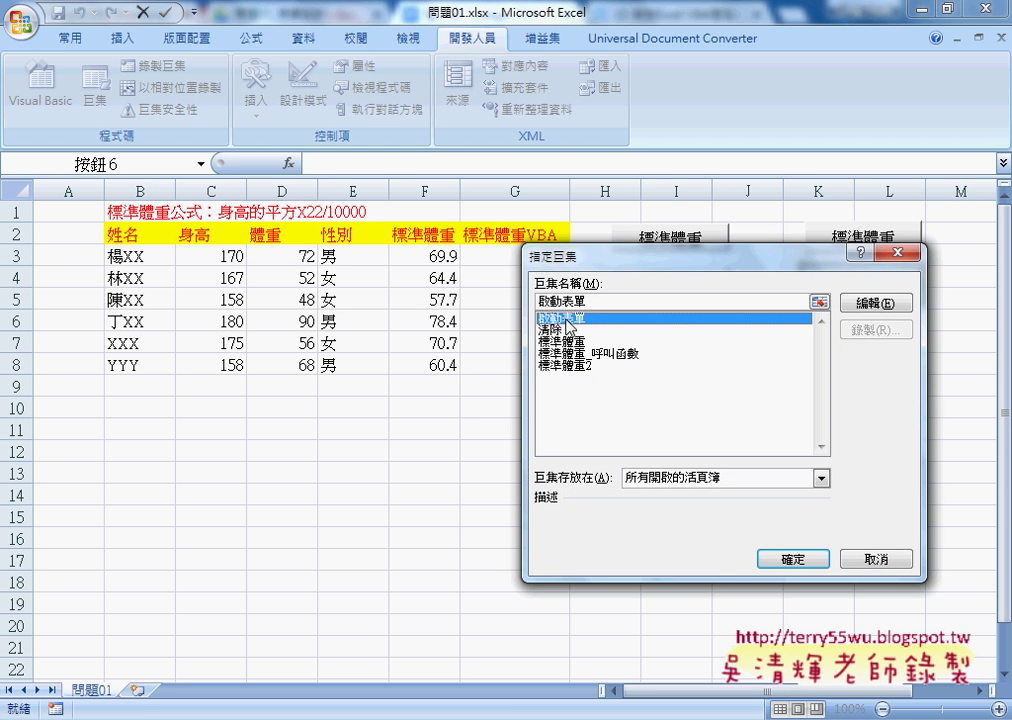
pyautogui.rightClick(563, 301)
pyautogui.click(610, 358)
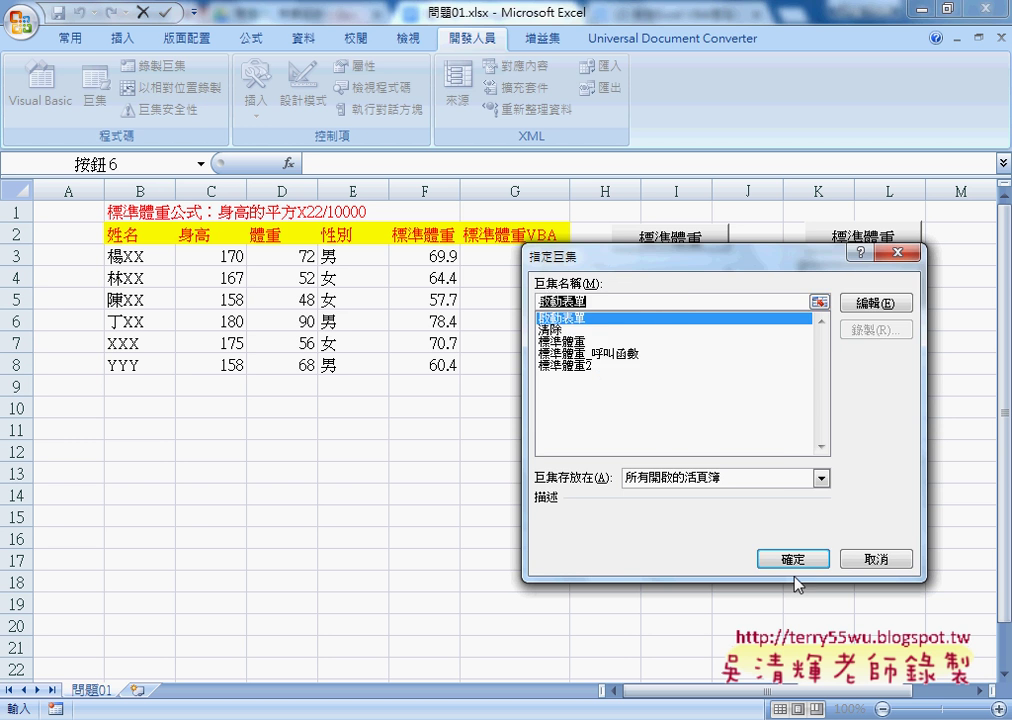
pyautogui.press('Return')
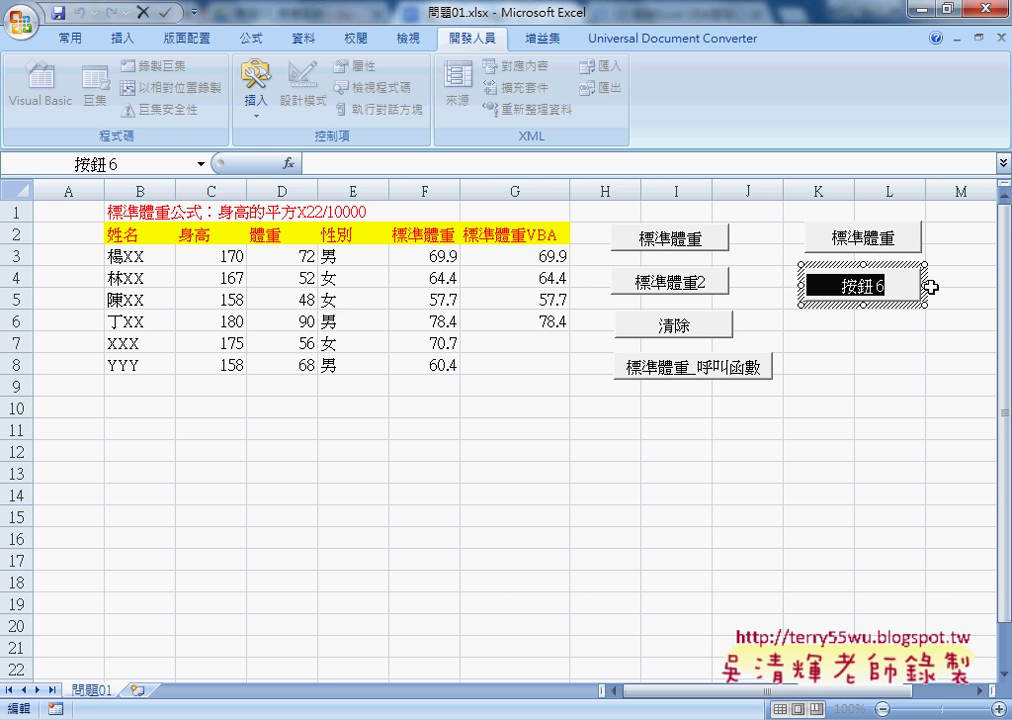
# - Label the button 啟動表單 and click it to bring up the 標準體重計算 form
pyautogui.write('啟動表單')
pyautogui.click(890, 428)
pyautogui.click(877, 293)
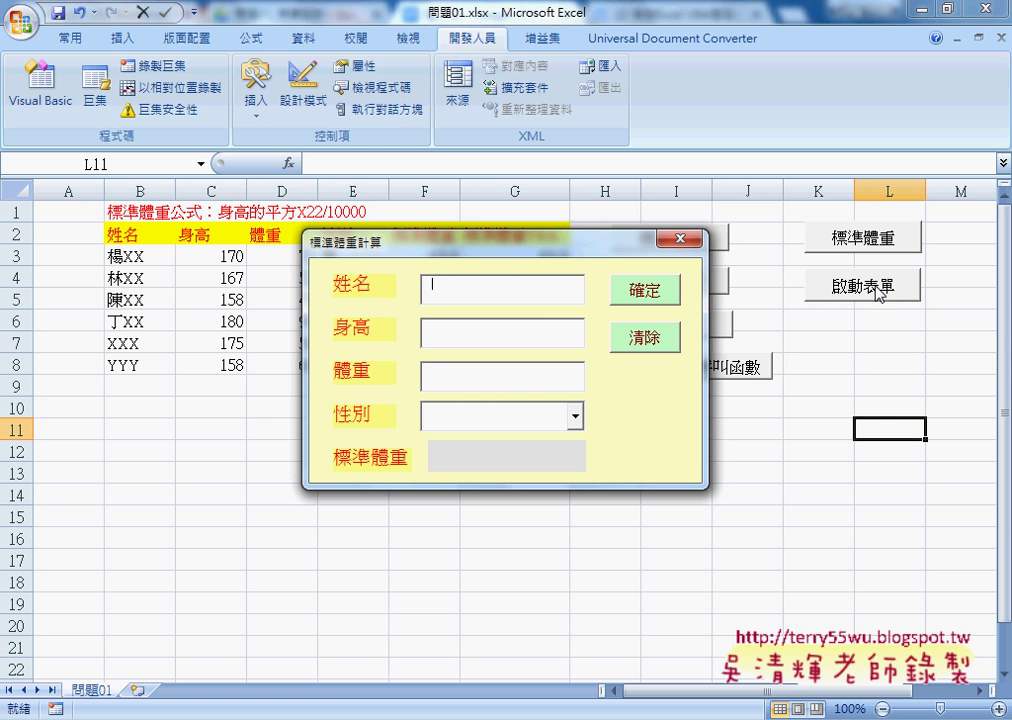
# - Close the 標準體重計算 form, reopen it twice with the 啟動表單 button, closing it each time
pyautogui.click(681, 238)
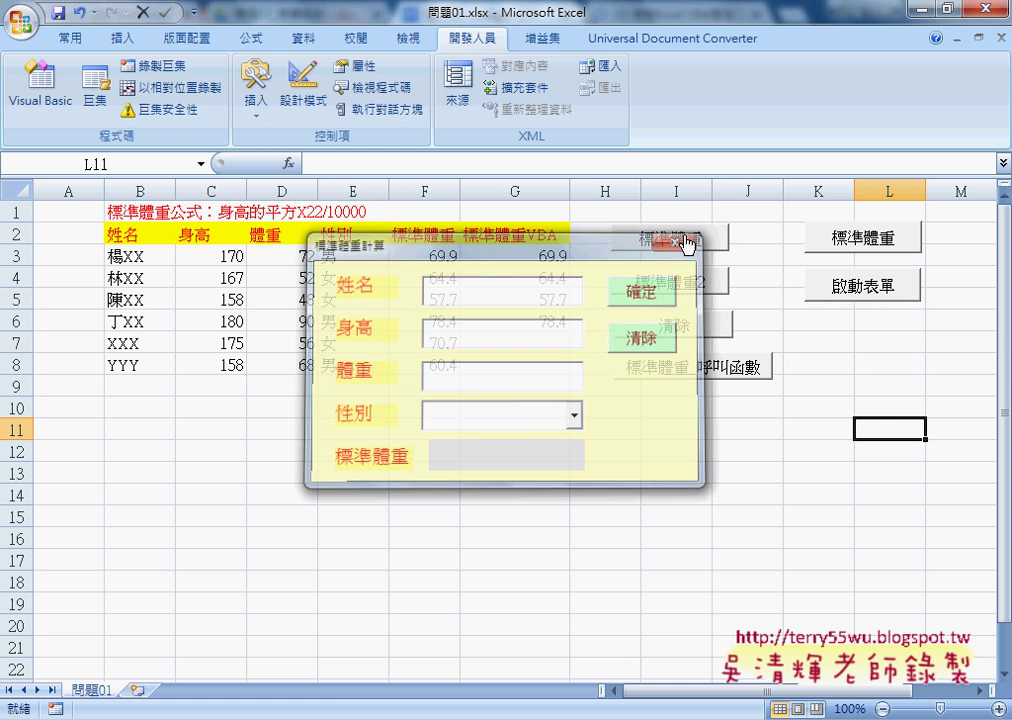
pyautogui.click(865, 293)
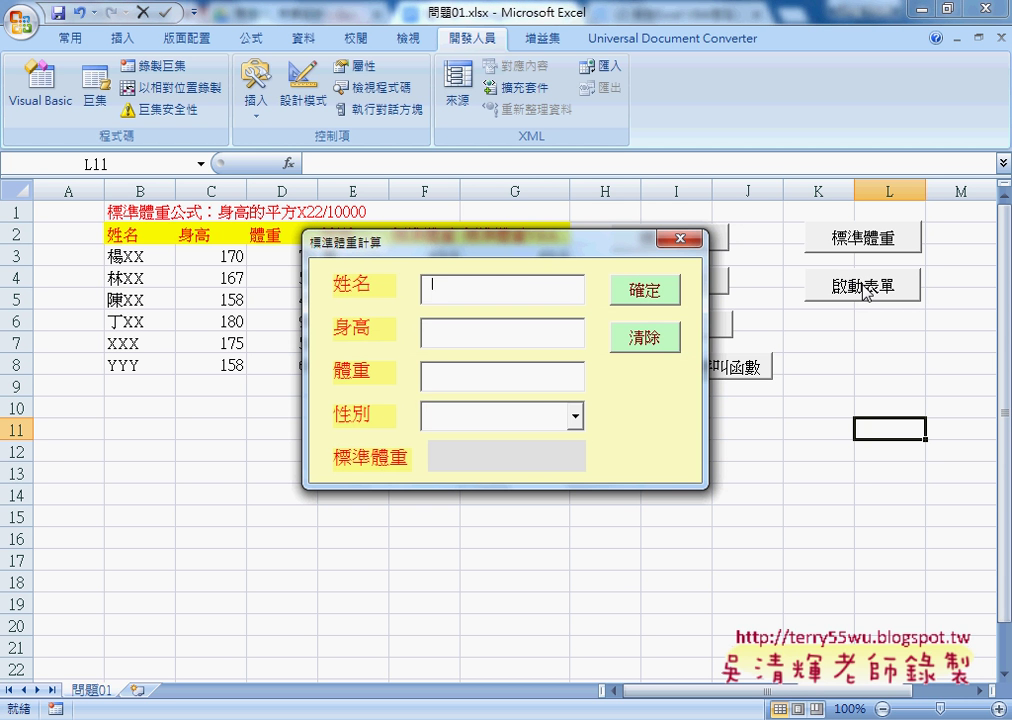
pyautogui.click(683, 238)
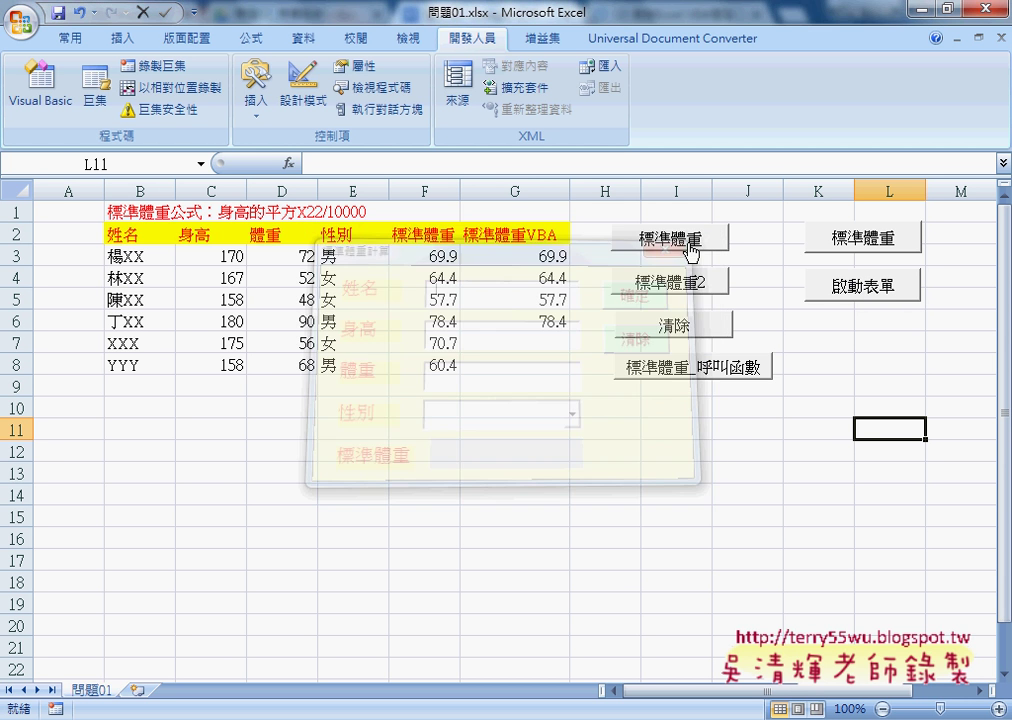
pyautogui.click(866, 287)
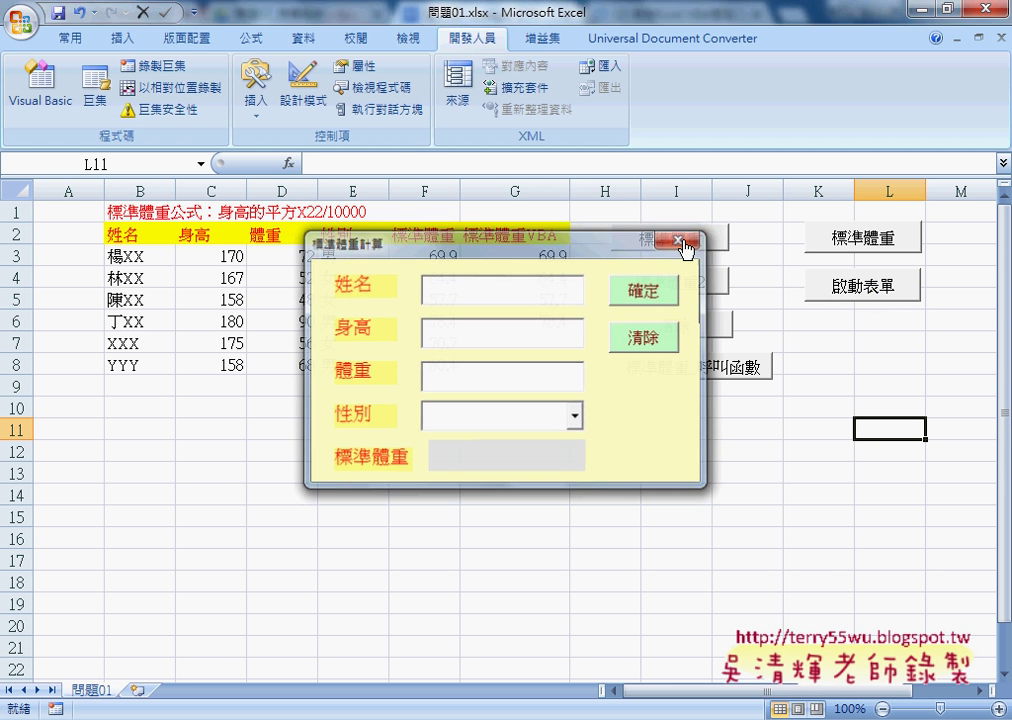
pyautogui.click(681, 239)
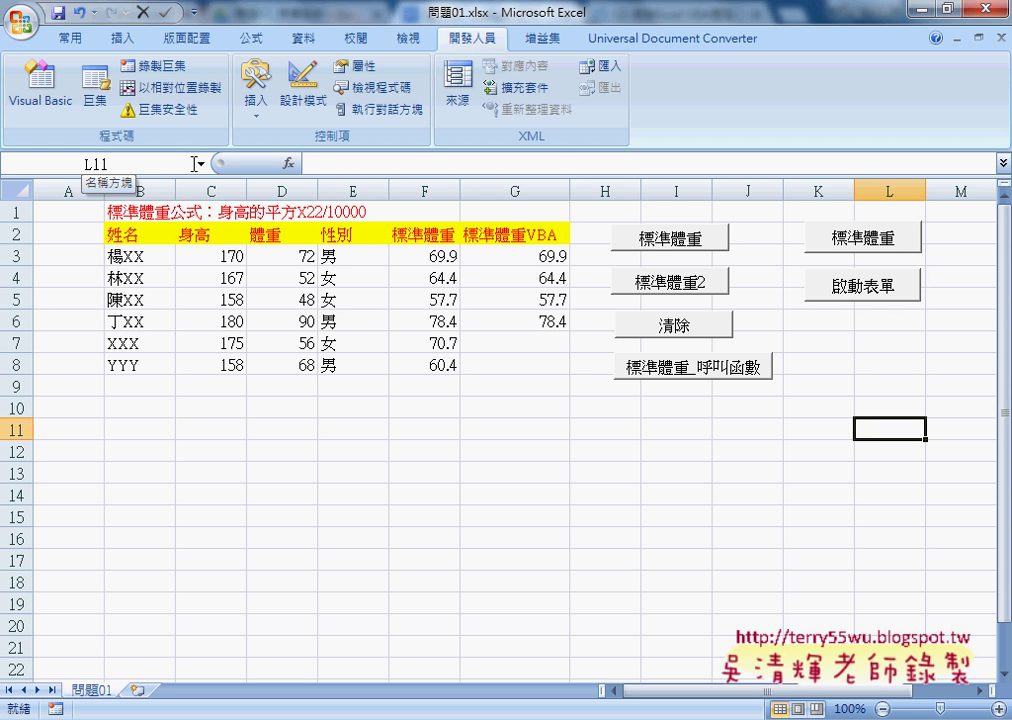
# - Open the Visual Basic editor and select ThisWorkbook in the Project Explorer
pyautogui.click(43, 112)
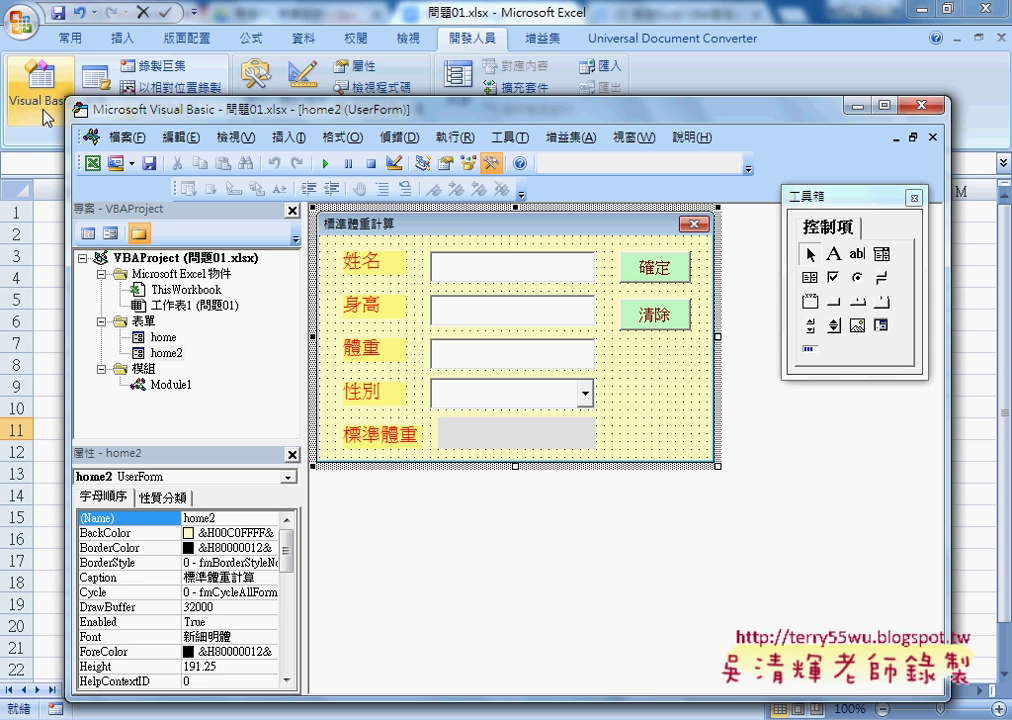
pyautogui.click(181, 293)
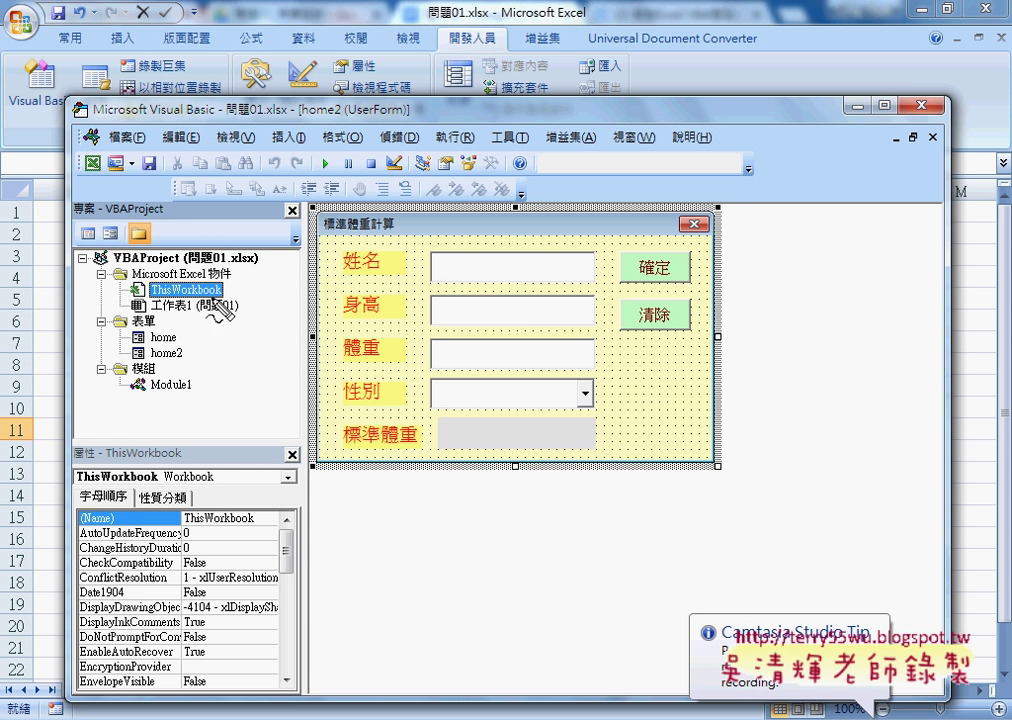
pyautogui.moveTo(127, 283)
pyautogui.mouseDown()
pyautogui.moveTo(128, 304)
pyautogui.moveTo(136, 301)
pyautogui.mouseUp()
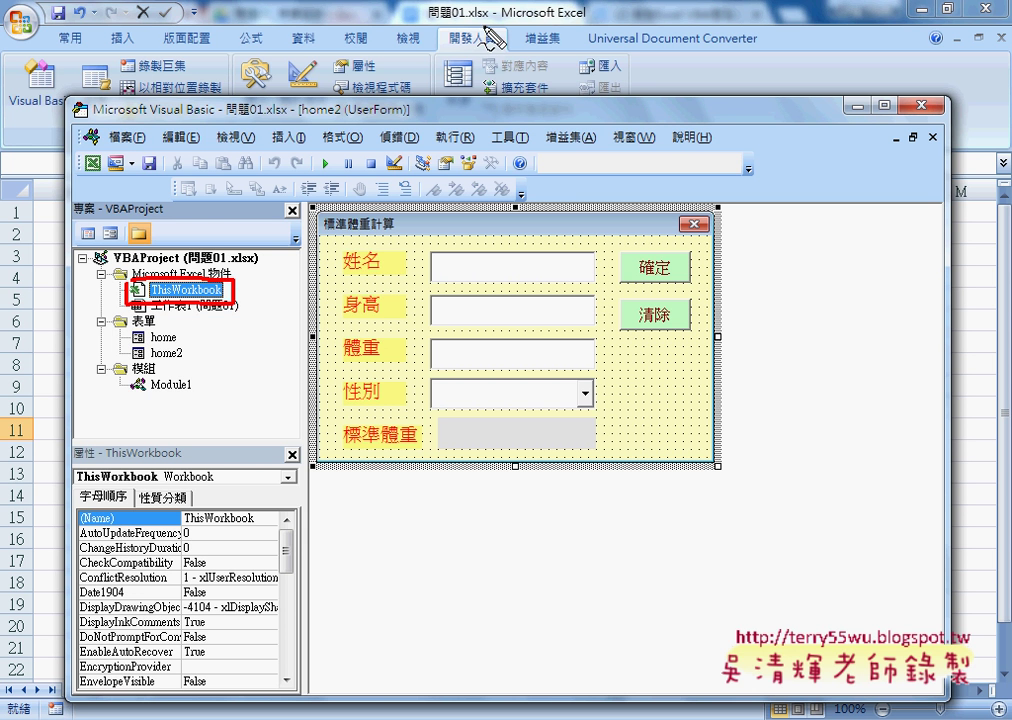
pyautogui.moveTo(485, 17)
pyautogui.mouseDown()
pyautogui.moveTo(428, 17)
pyautogui.moveTo(340, 195)
pyautogui.moveTo(240, 290)
pyautogui.moveTo(256, 298)
pyautogui.mouseUp()
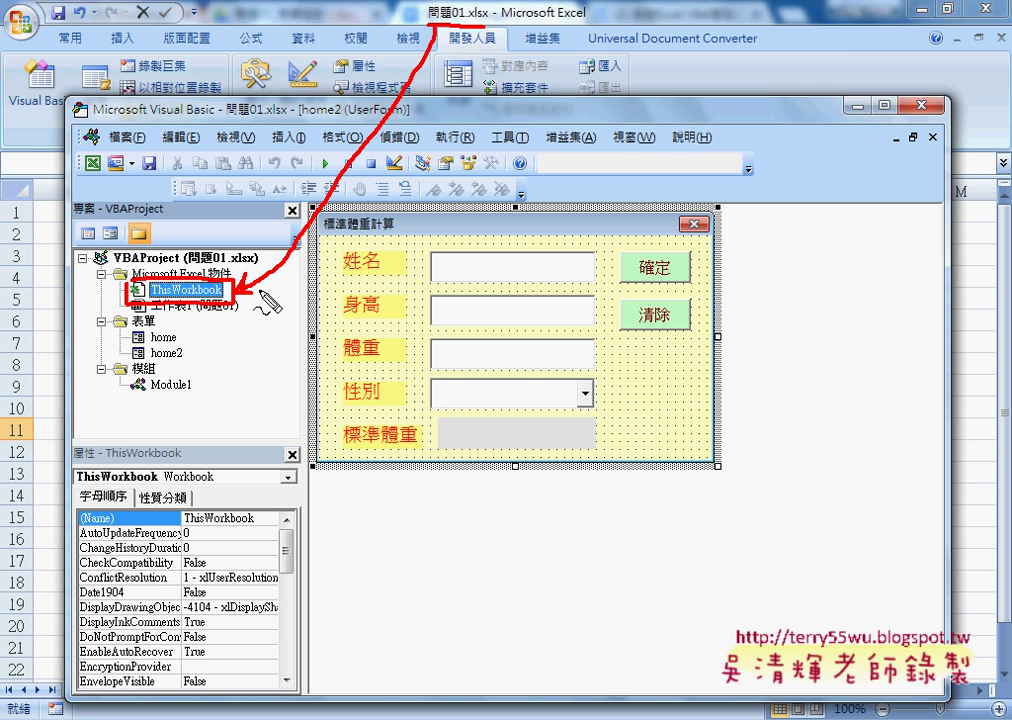
pyautogui.press('Escape')
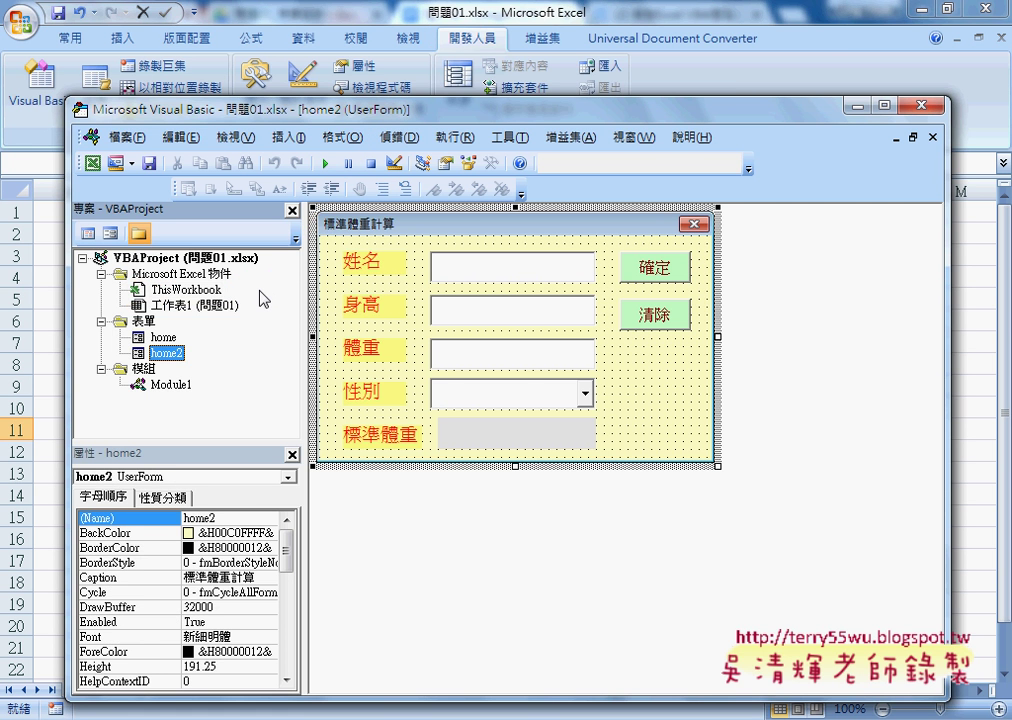
pyautogui.click(196, 290)
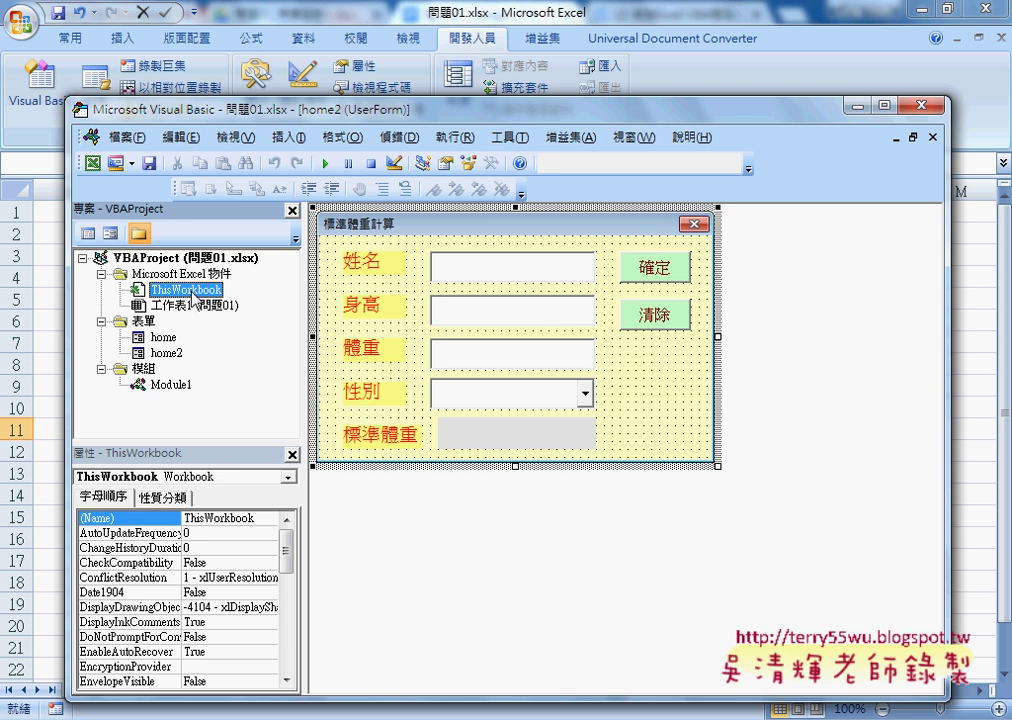
# - Open ThisWorkbook's code and add a Workbook_Open event procedure
pyautogui.doubleClick(220, 290)
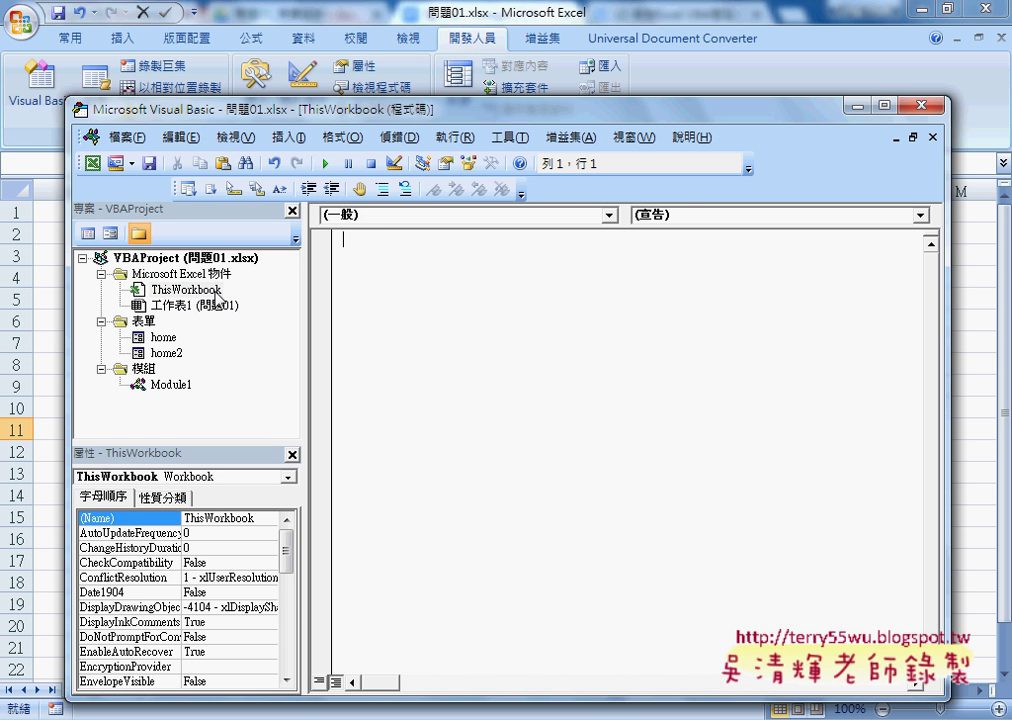
pyautogui.click(380, 219)
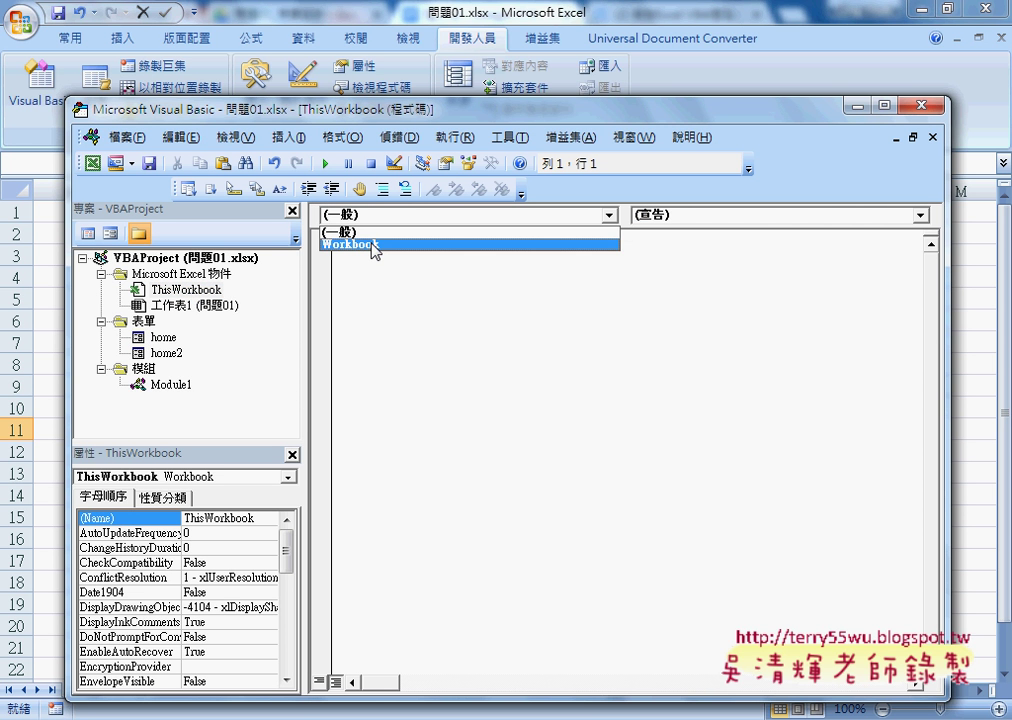
pyautogui.click(340, 244)
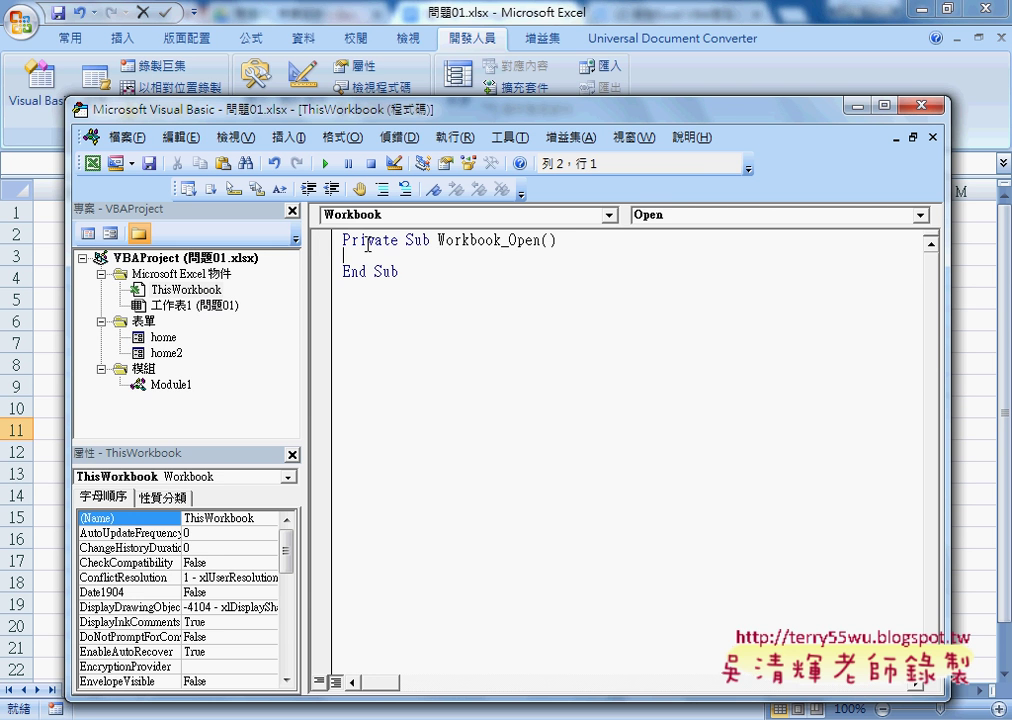
pyautogui.click(670, 218)
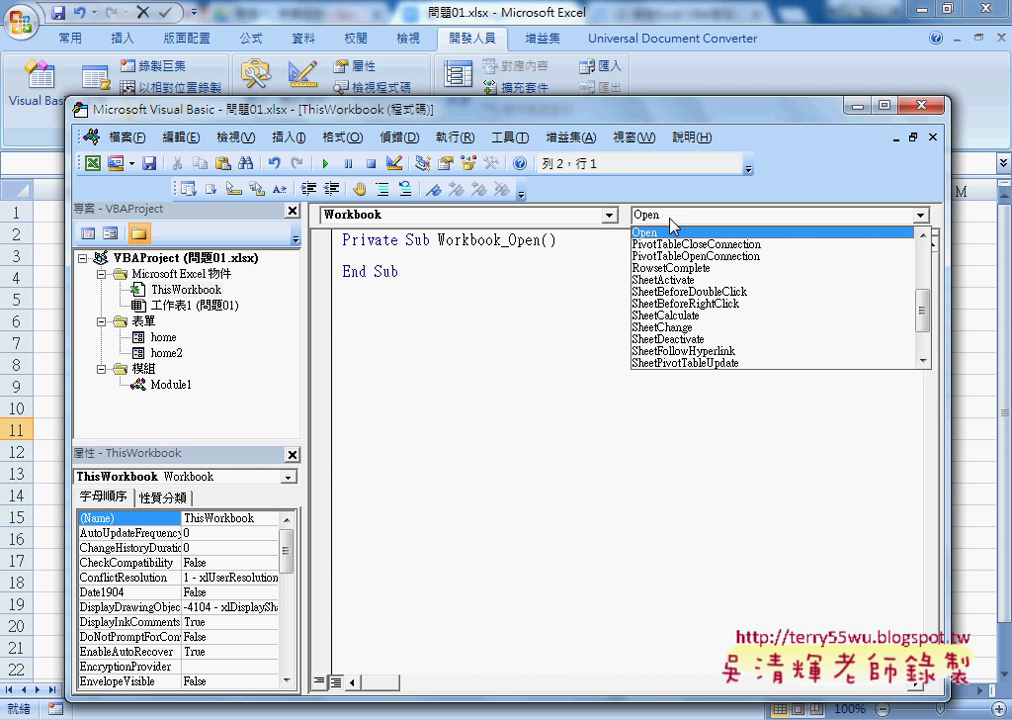
pyautogui.click(583, 255)
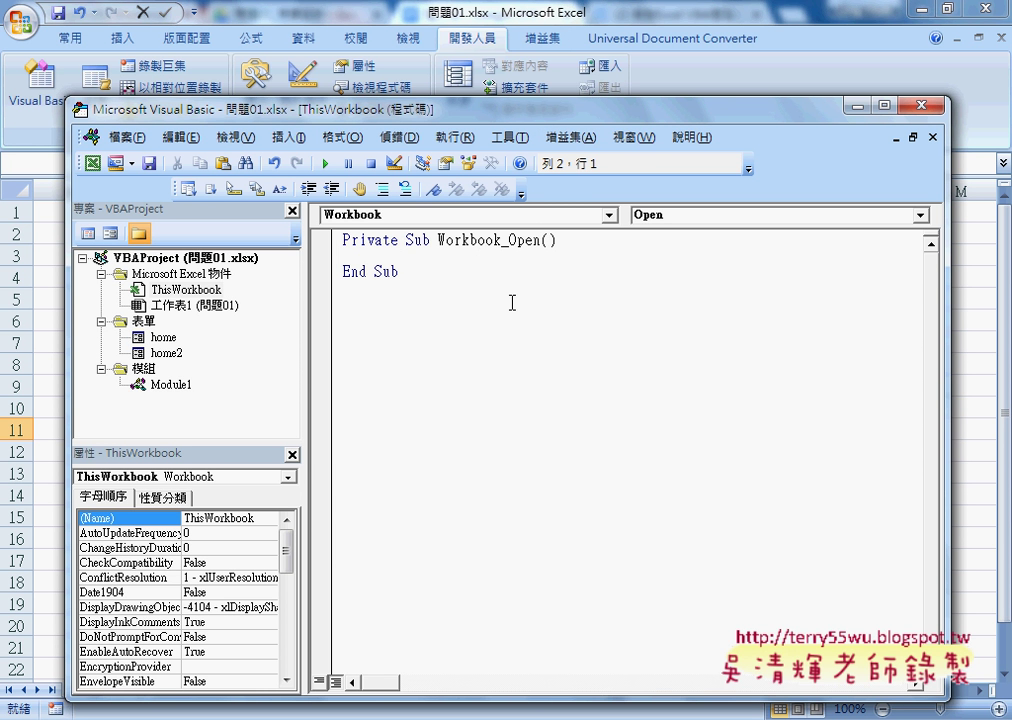
# - Put the line home2.Show inside Workbook_Open
pyautogui.press('Tab')
pyautogui.write('home')
pyautogui.write('2.')
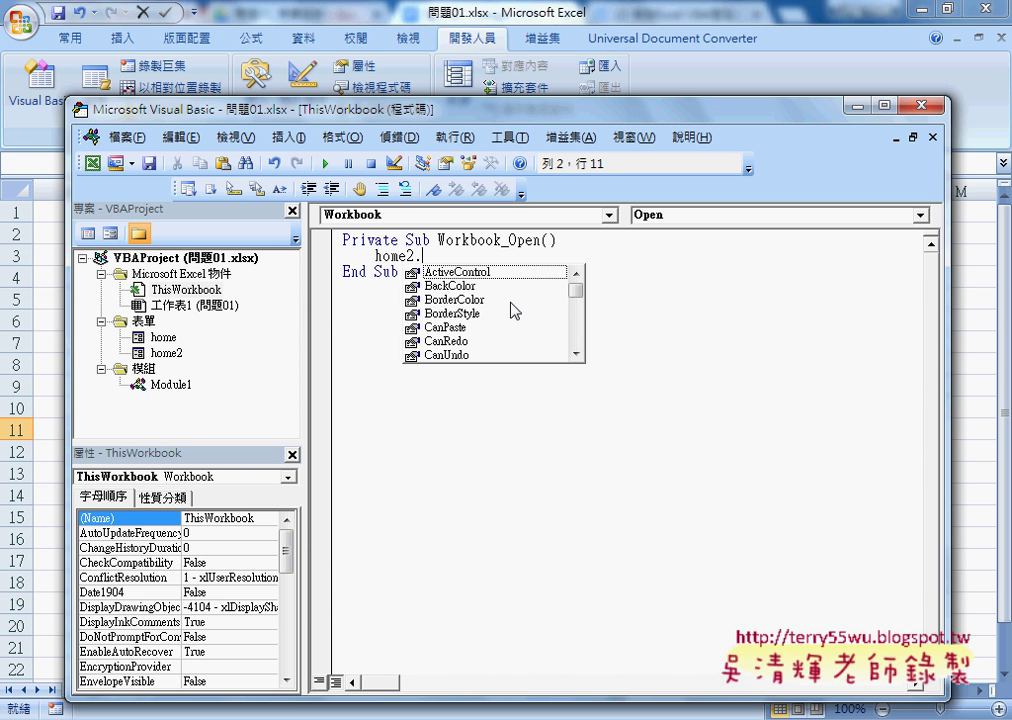
pyautogui.write('s')
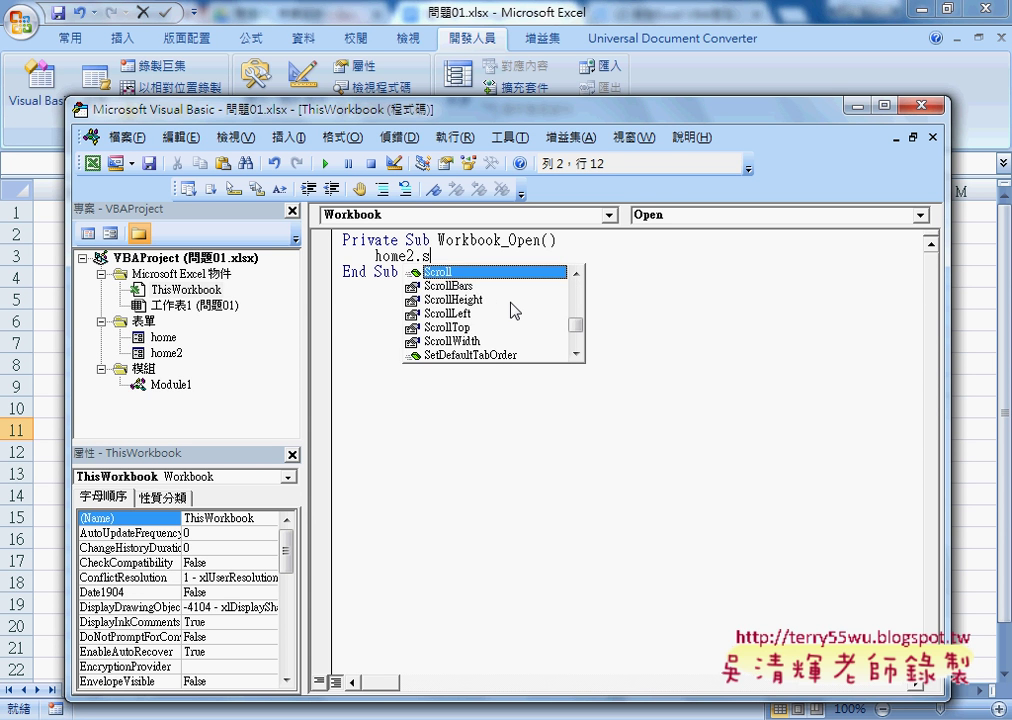
pyautogui.write('h')
pyautogui.press('space')
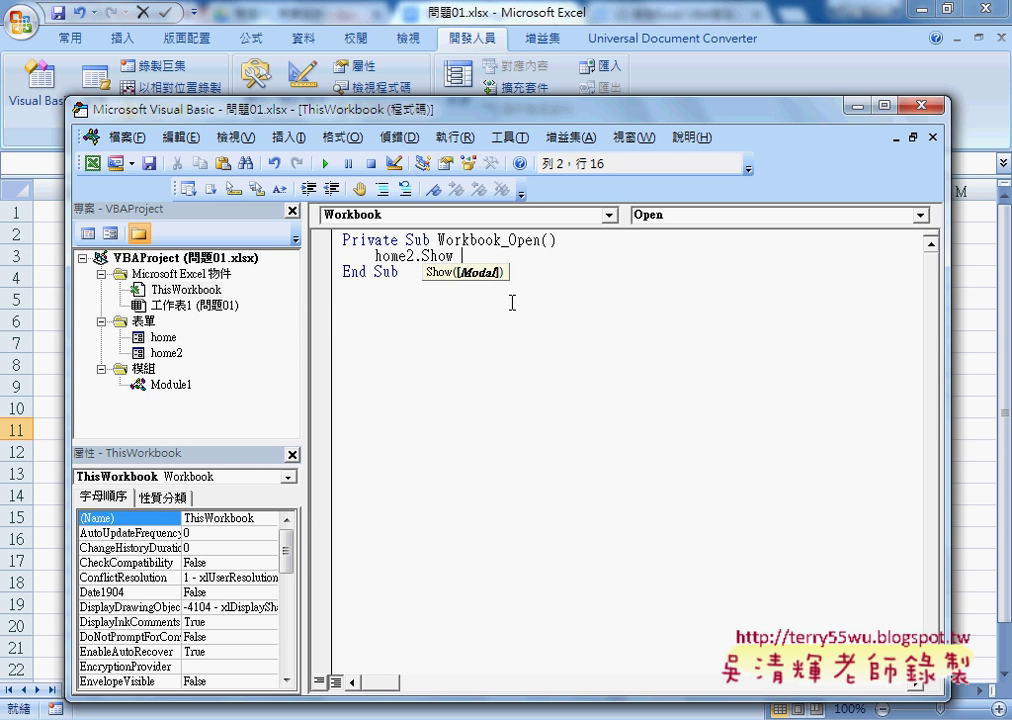
pyautogui.click(522, 318)
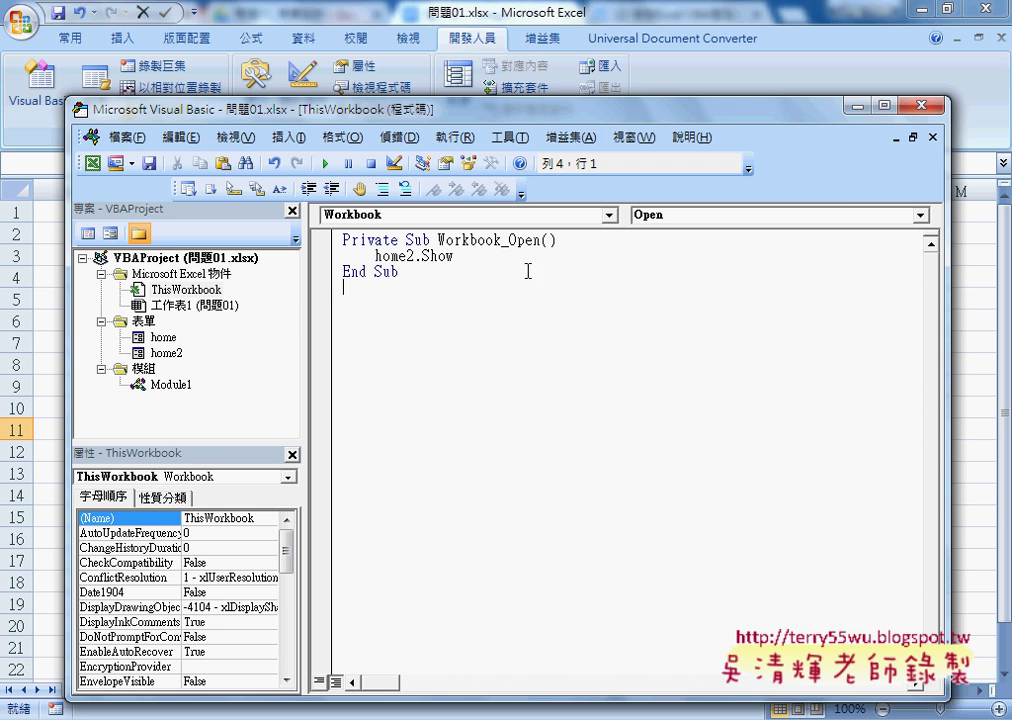
# - Close the VBA editor and save the workbook as macro-enabled 問題01.xlsm
pyautogui.click(921, 106)
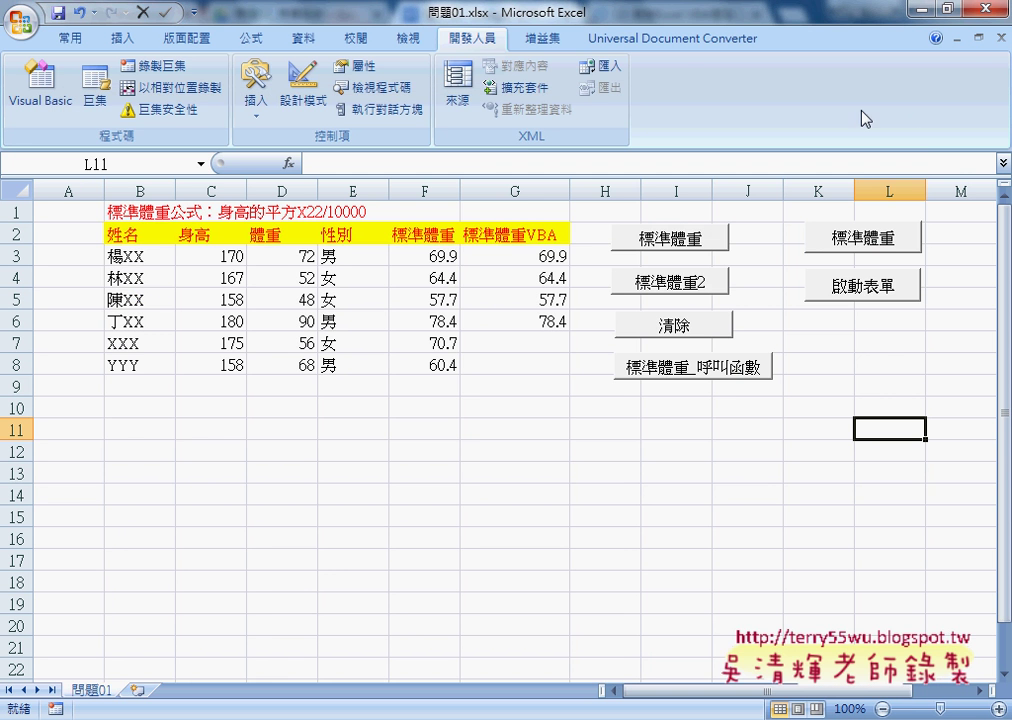
pyautogui.click(22, 18)
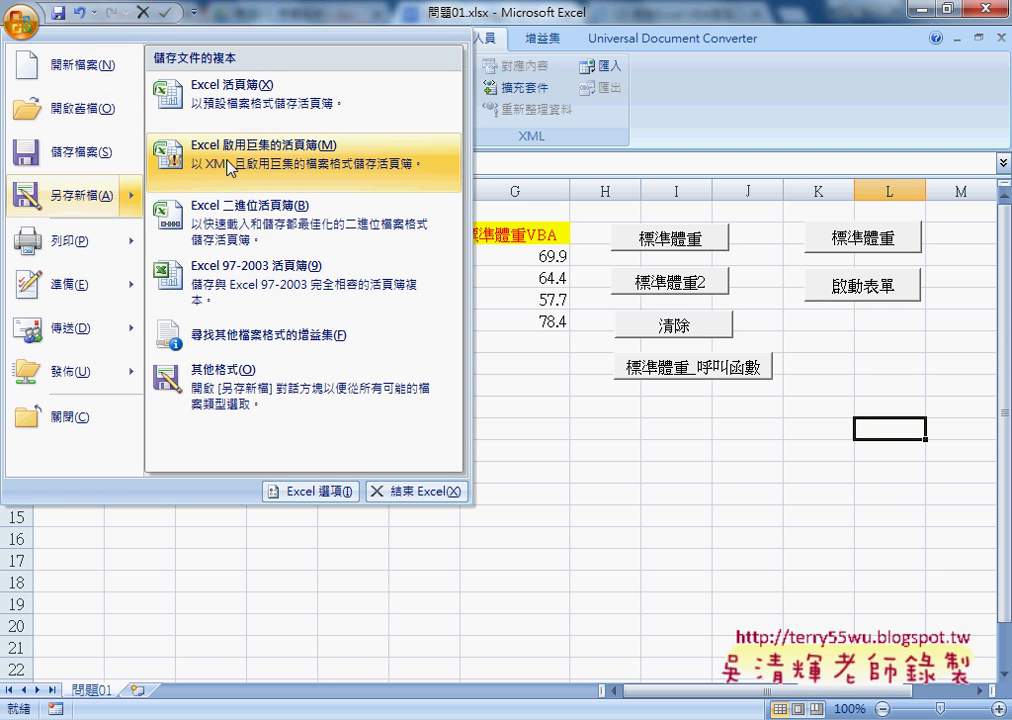
pyautogui.moveTo(72, 195)
pyautogui.click(236, 164)
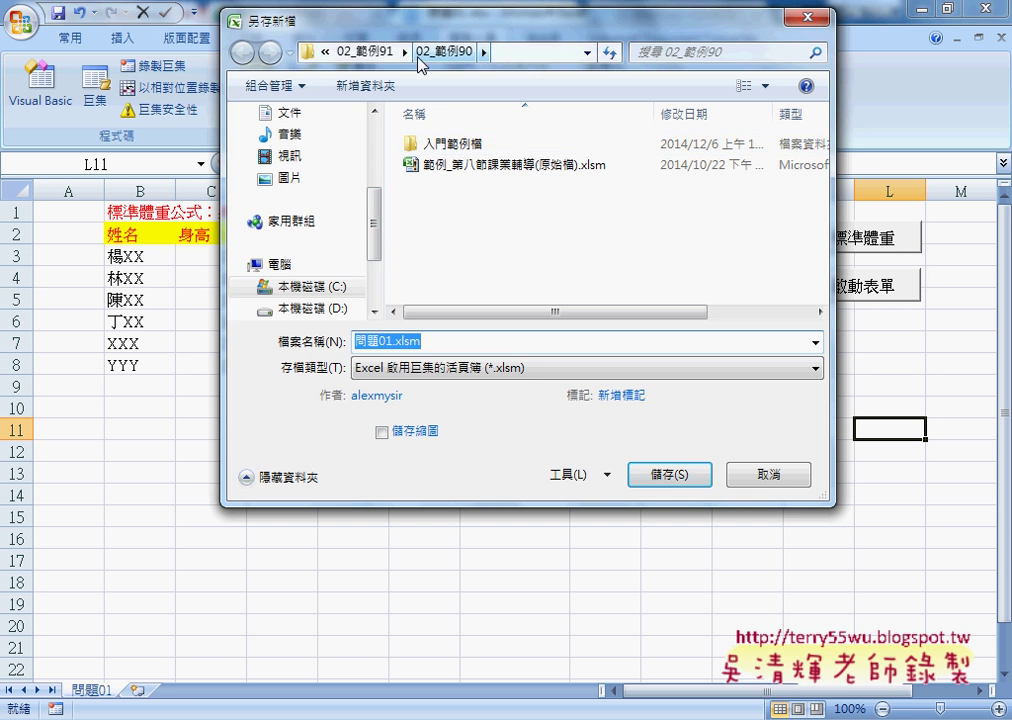
pyautogui.click(668, 470)
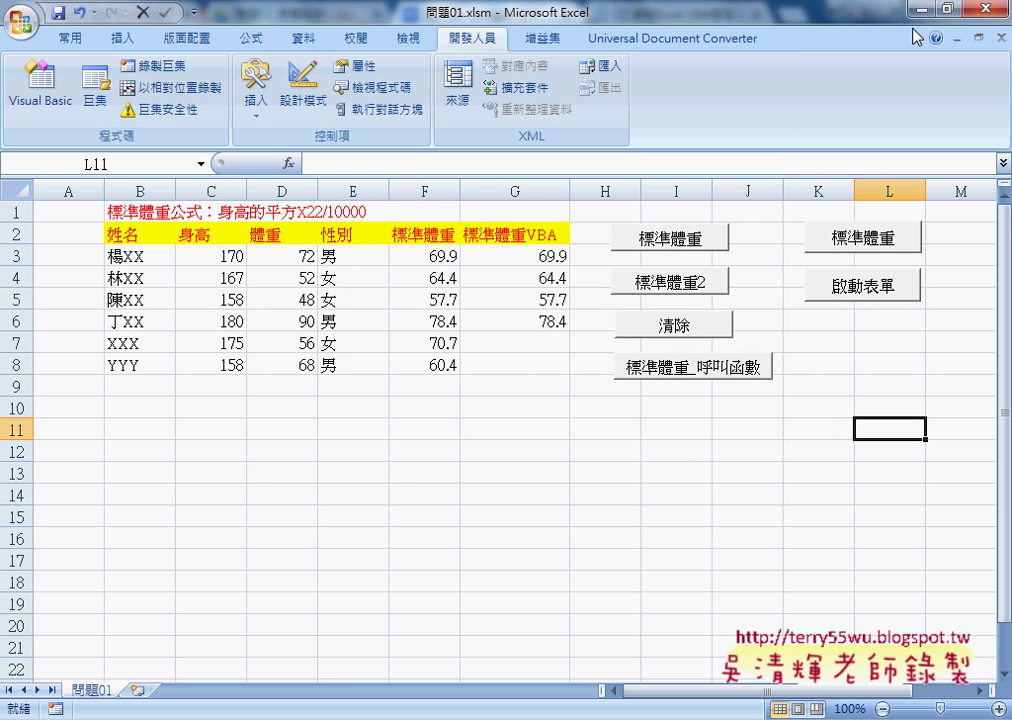
# - Close Excel and reopen 問題01.xlsm from 02_範例91\02_範例90, sorted by modified date
pyautogui.click(990, 10)
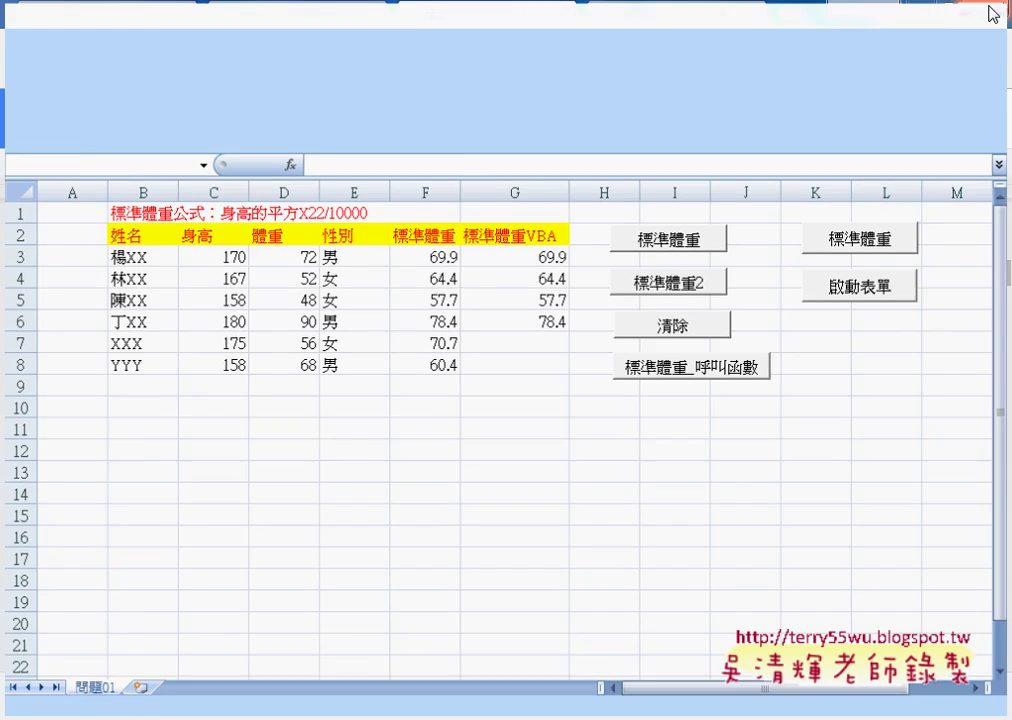
pyautogui.click(918, 12)
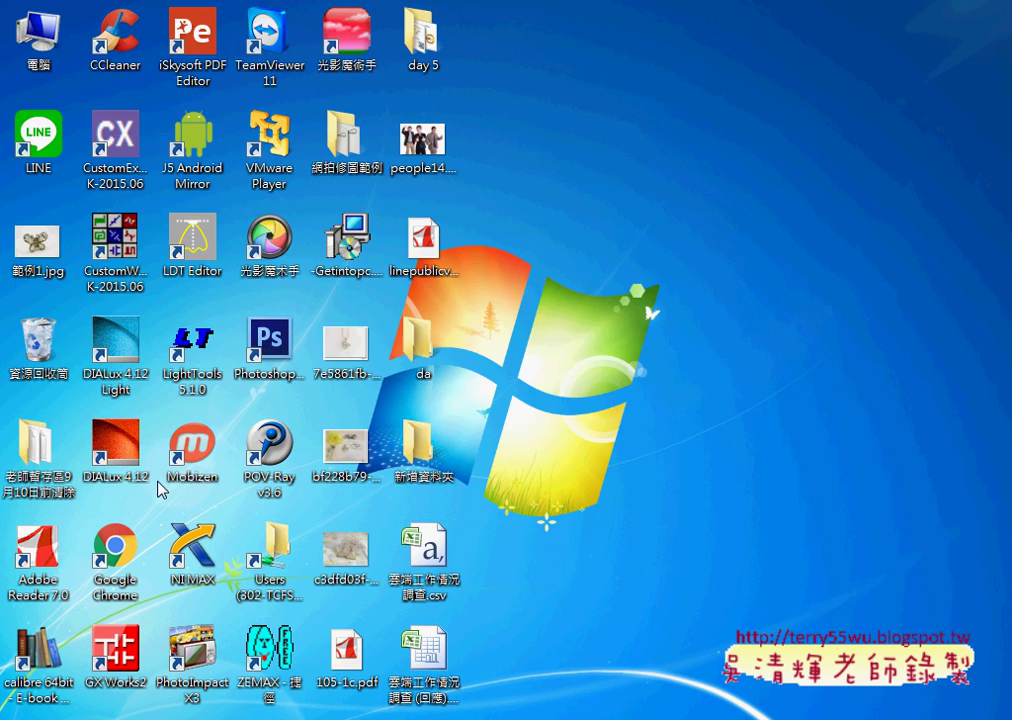
pyautogui.doubleClick(35, 455)
pyautogui.scroll(3, 409, 309)
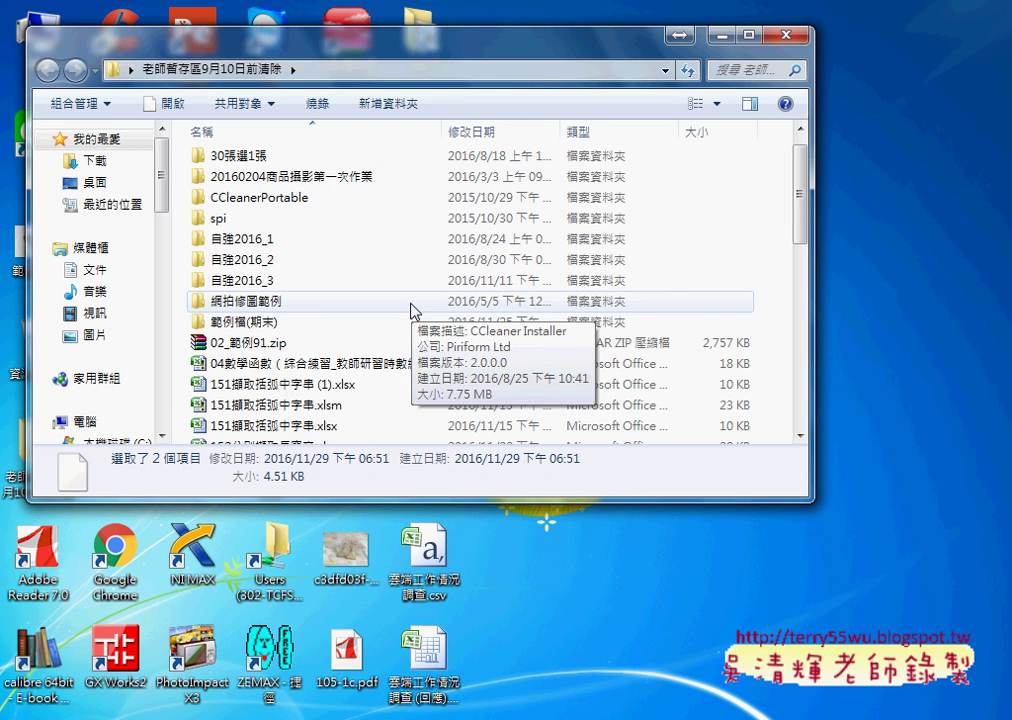
pyautogui.scroll(1, 409, 309)
pyautogui.doubleClick(284, 168)
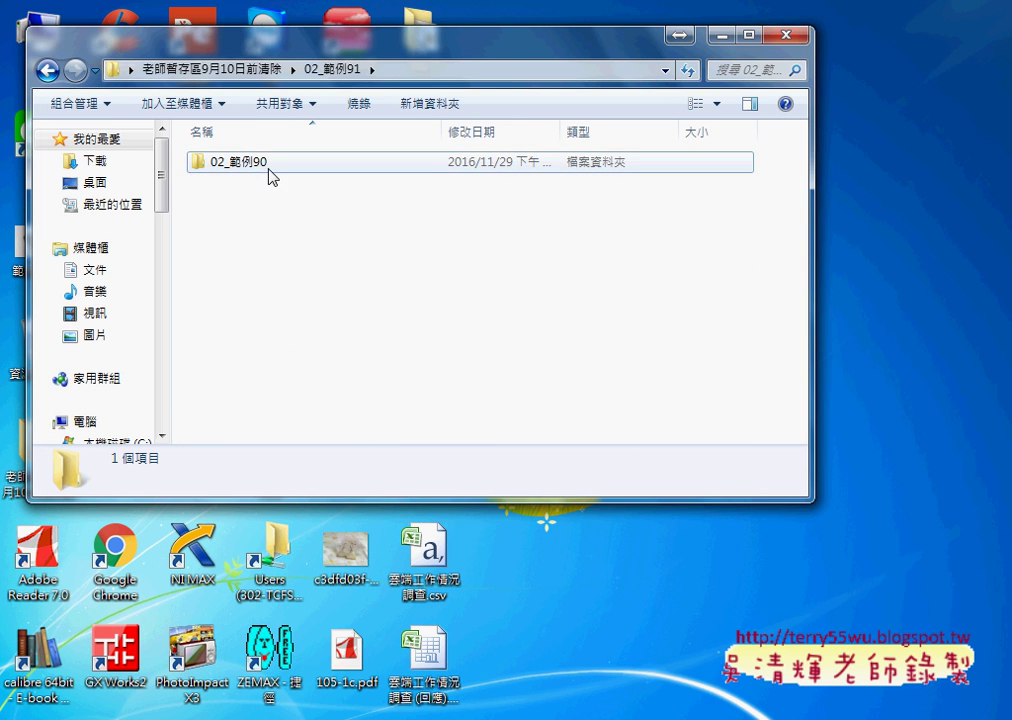
pyautogui.doubleClick(270, 168)
pyautogui.click(497, 134)
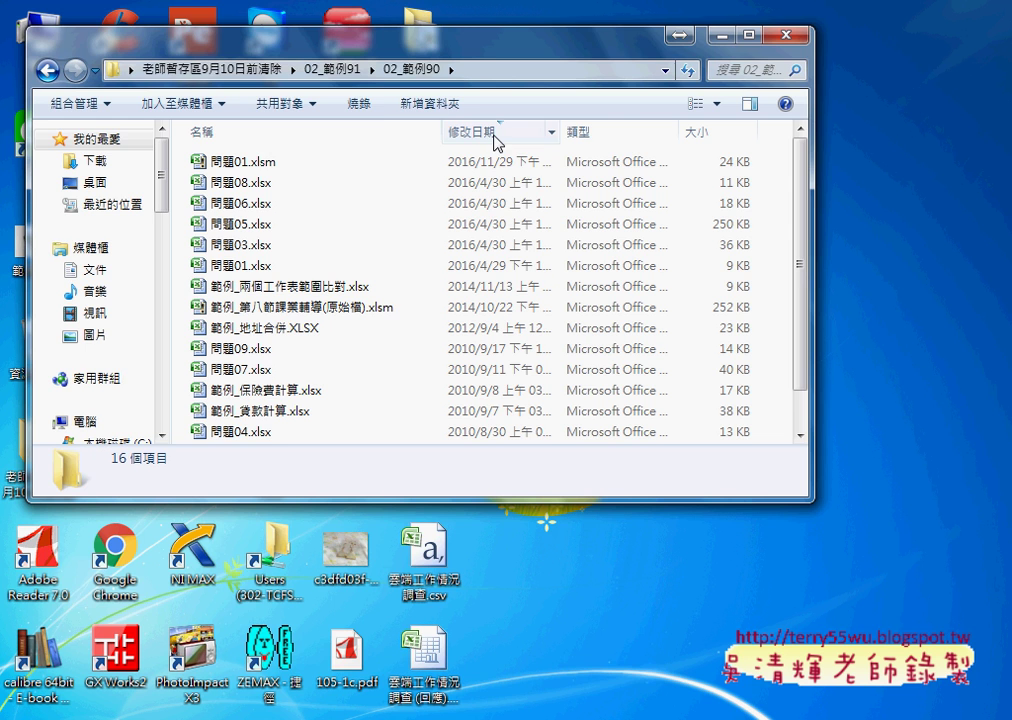
pyautogui.doubleClick(258, 162)
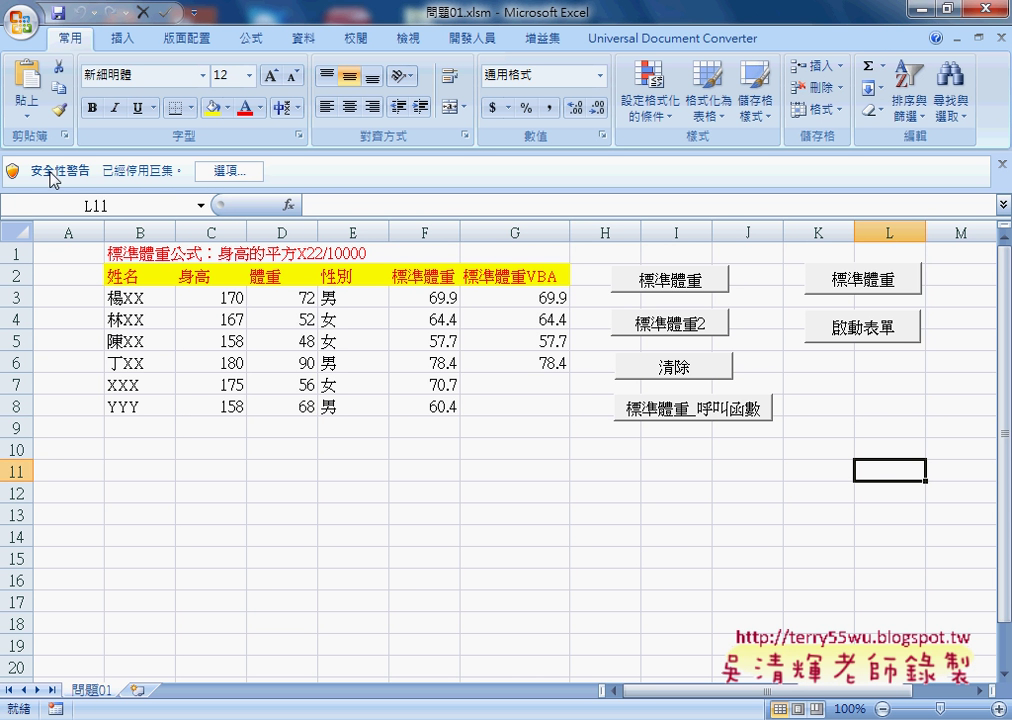
# - Choose 啟用這個內容 in the security warning options to enable the workbook's macros
pyautogui.click(225, 174)
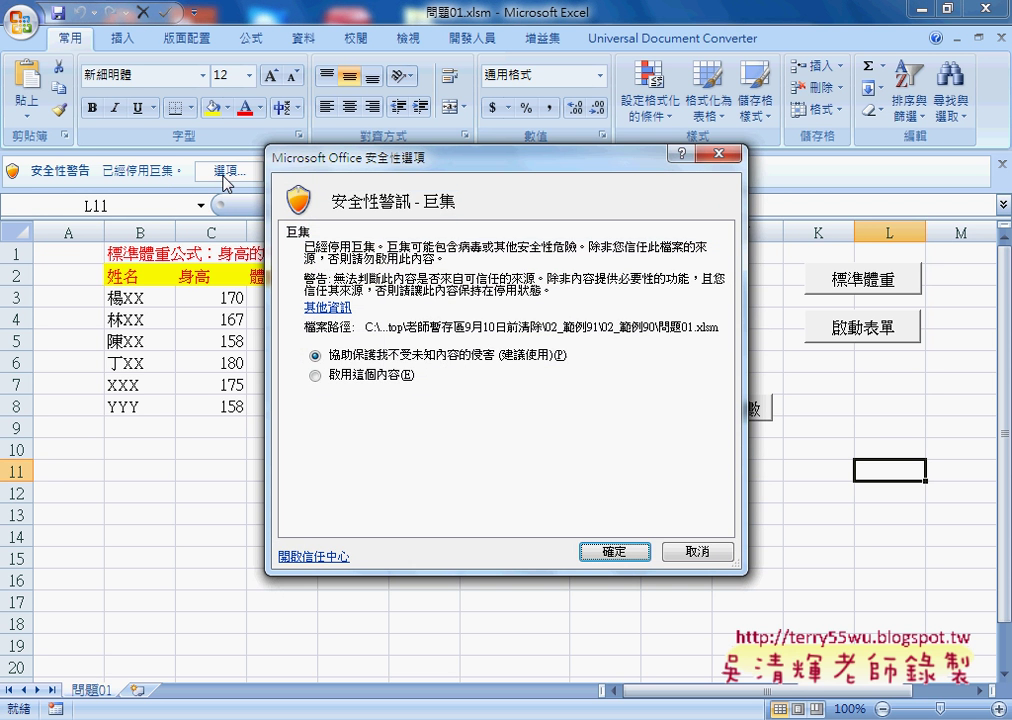
pyautogui.click(367, 377)
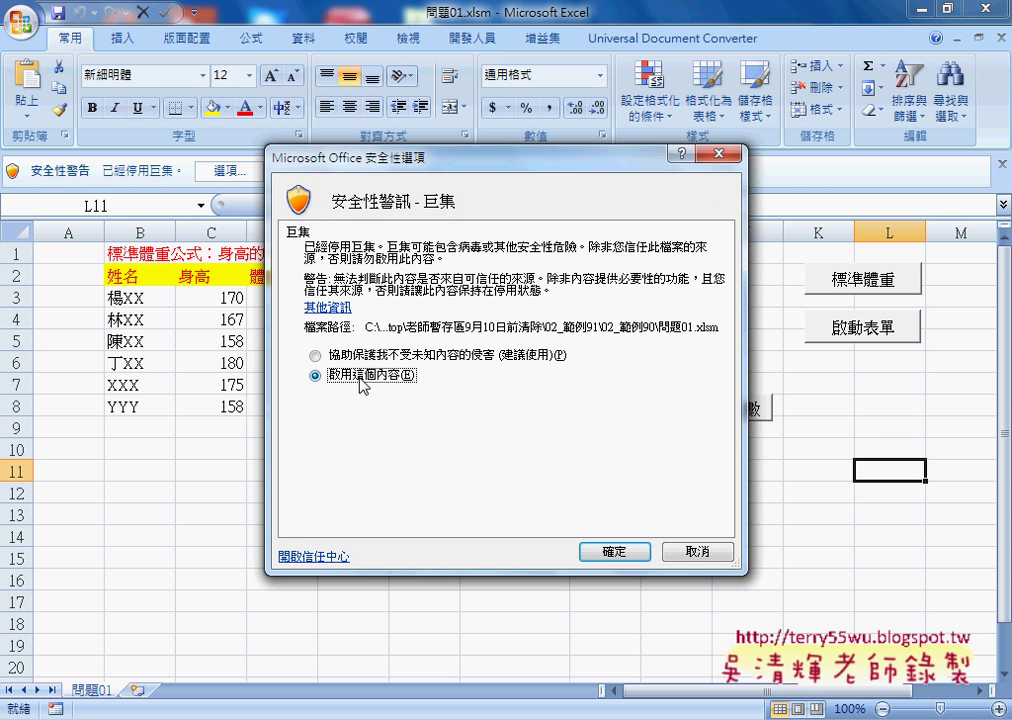
pyautogui.click(610, 551)
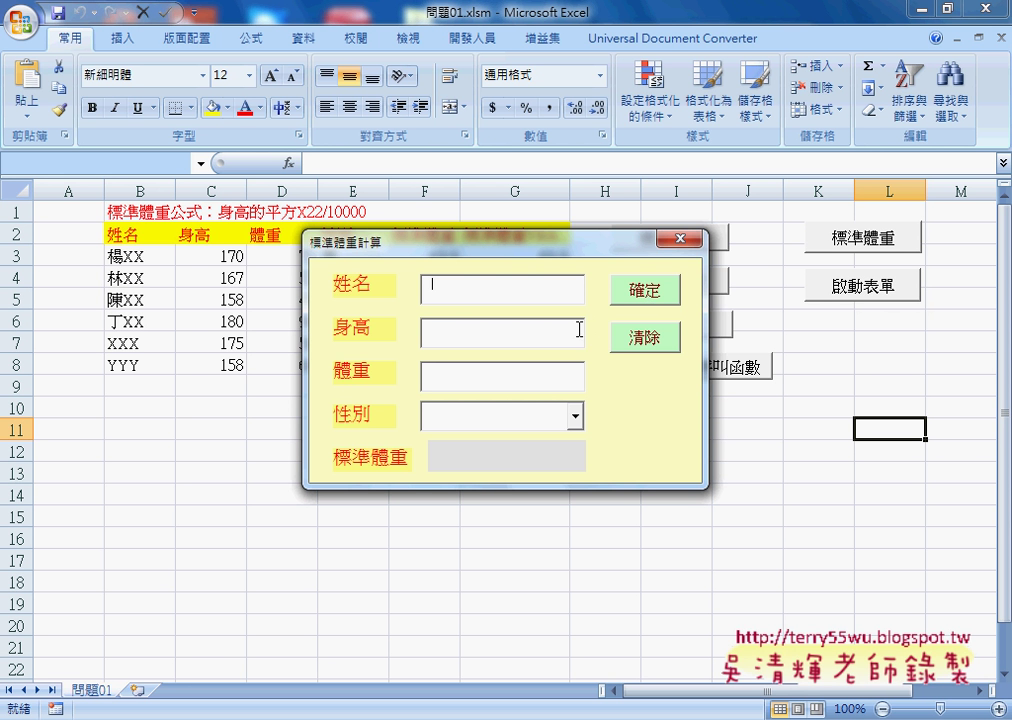
# - Try the 身高 and 性別 fields, close and relaunch the form, then open Visual Basic
pyautogui.click(454, 341)
pyautogui.click(576, 416)
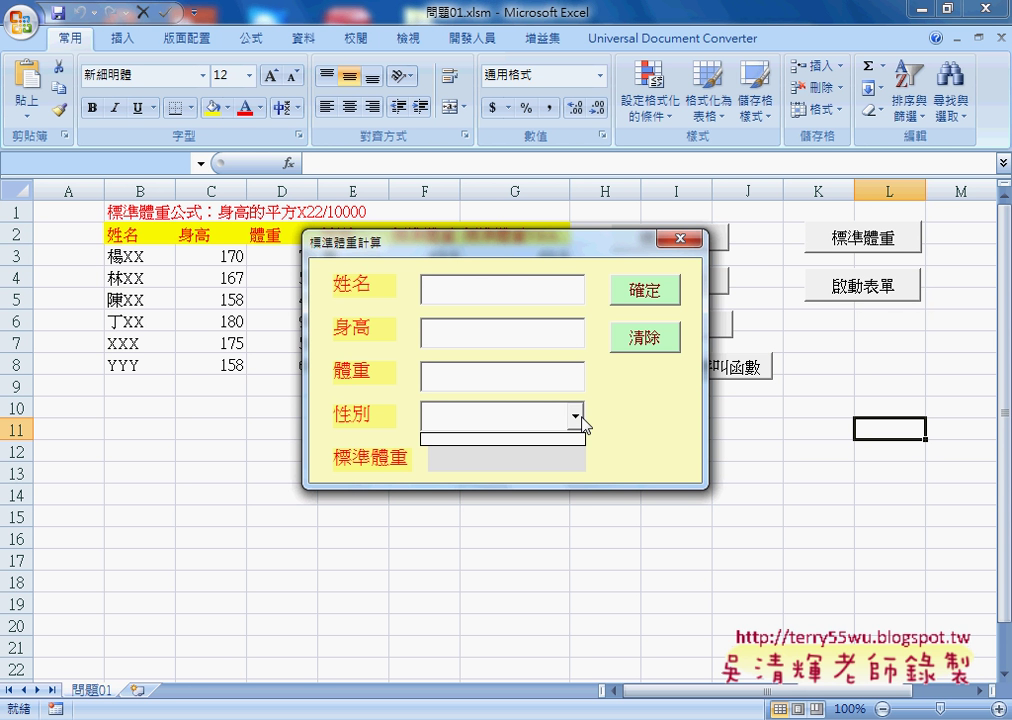
pyautogui.click(680, 238)
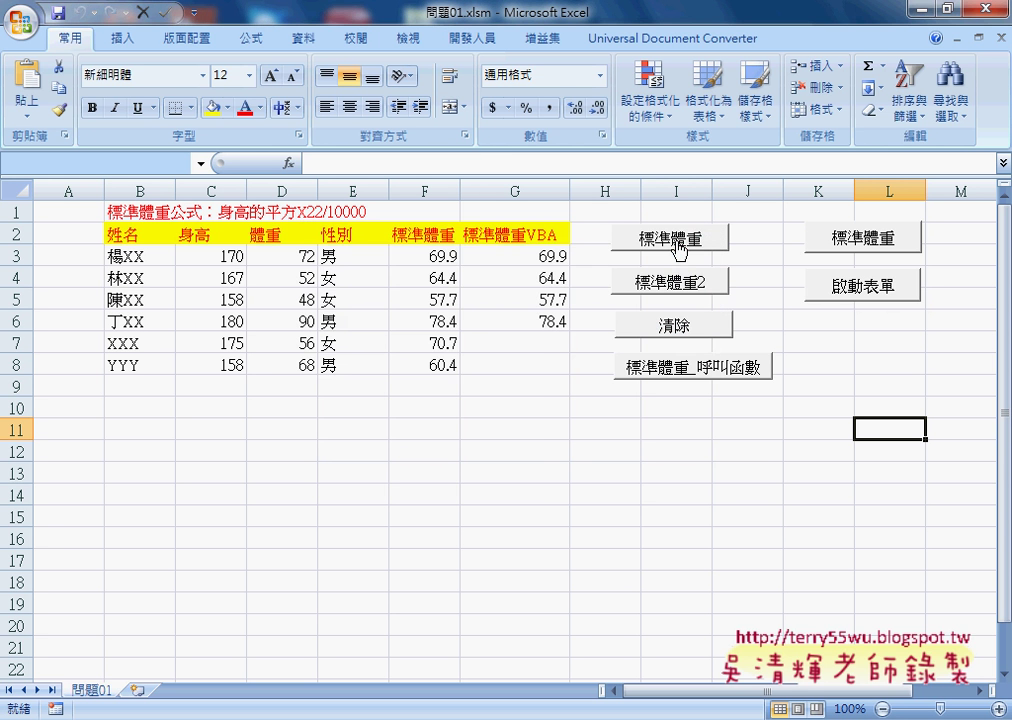
pyautogui.click(810, 292)
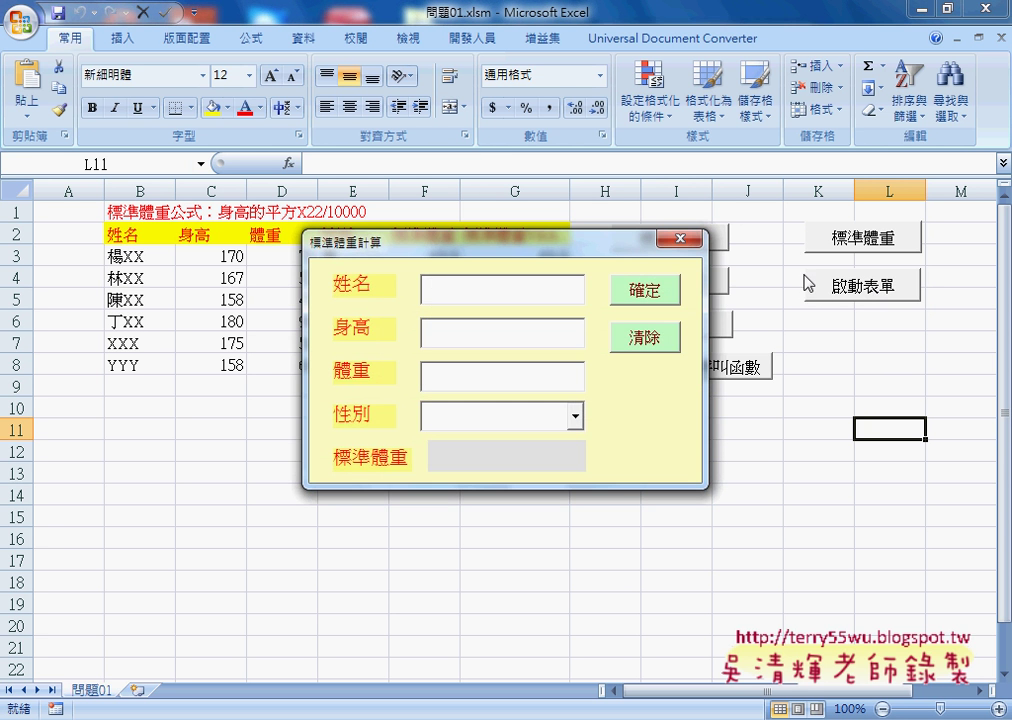
pyautogui.click(680, 238)
pyautogui.click(472, 38)
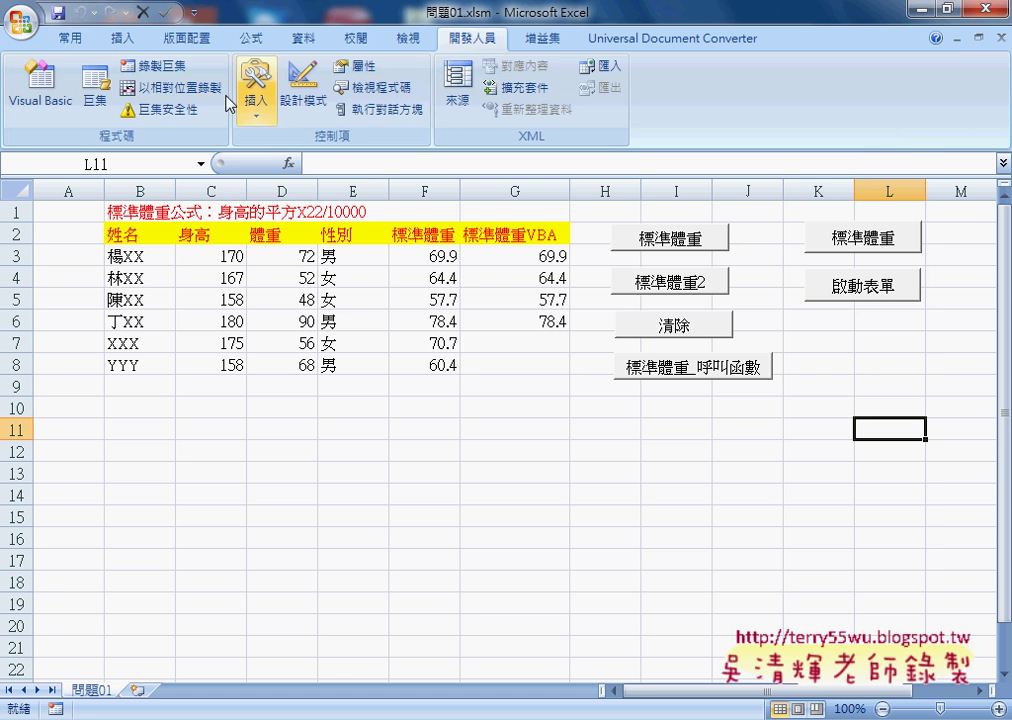
pyautogui.click(40, 88)
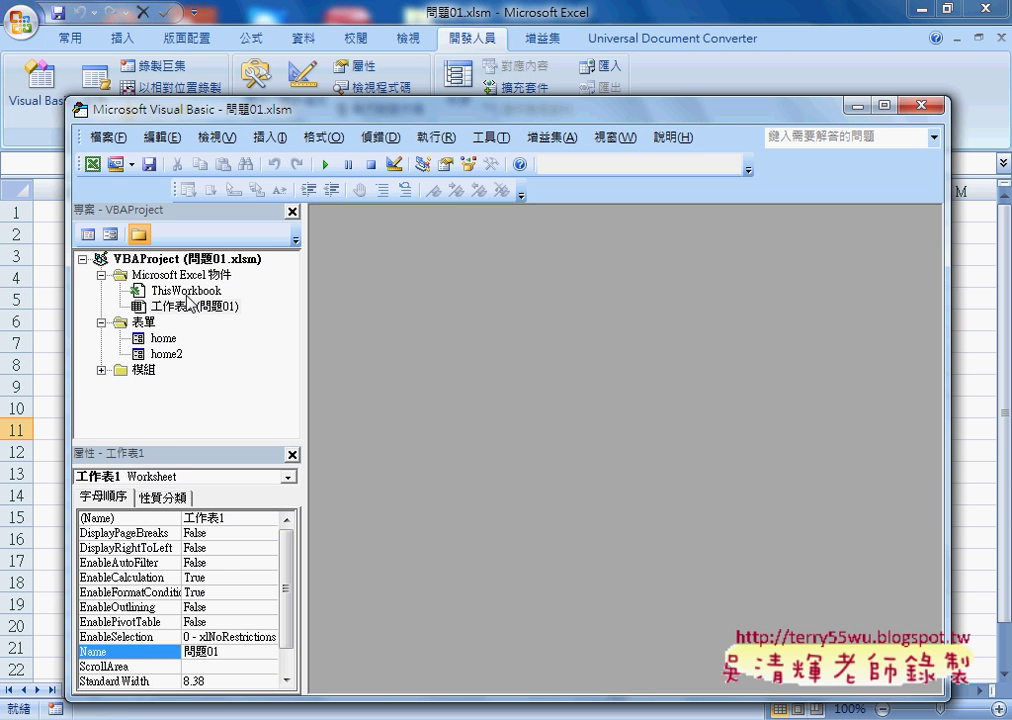
# - Open ThisWorkbook's code window to view its Workbook_Open routine calling home2.Show
pyautogui.doubleClick(186, 289)
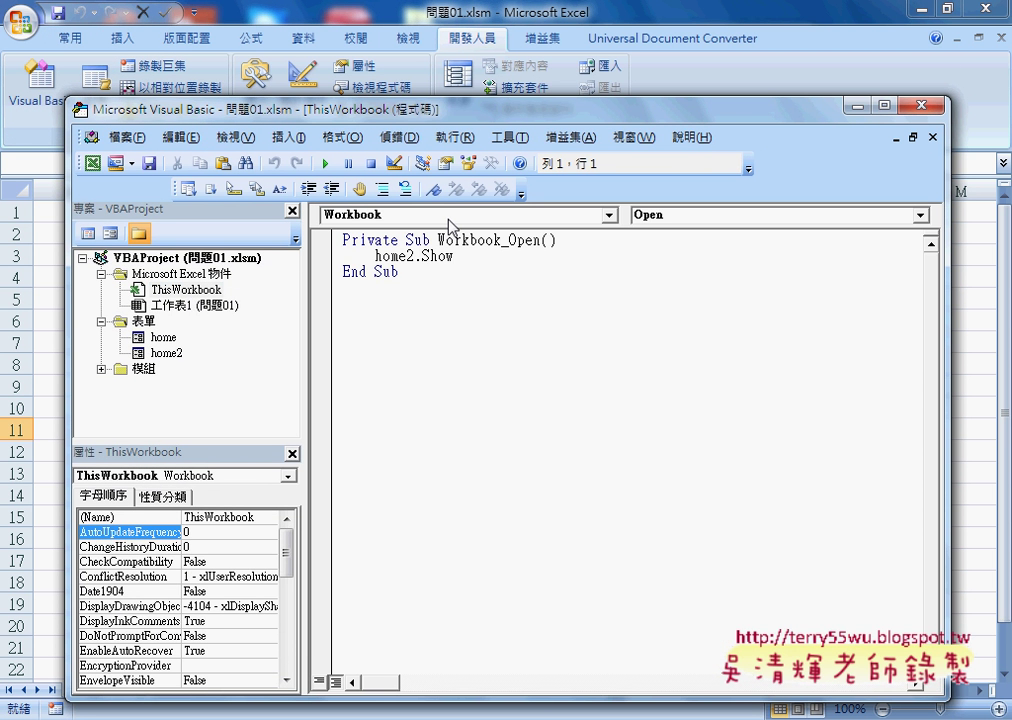